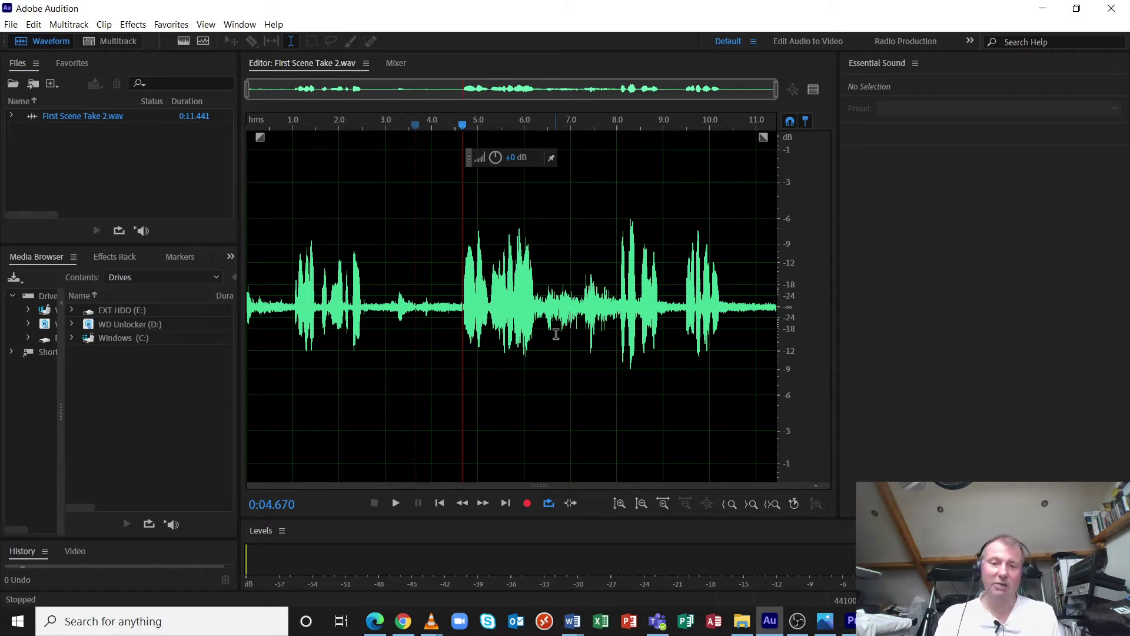
# Step: Play the First Scene Take 2.wav recording from near its beginning to listen for background noise
pyautogui.click(261, 327)
pyautogui.press('space')
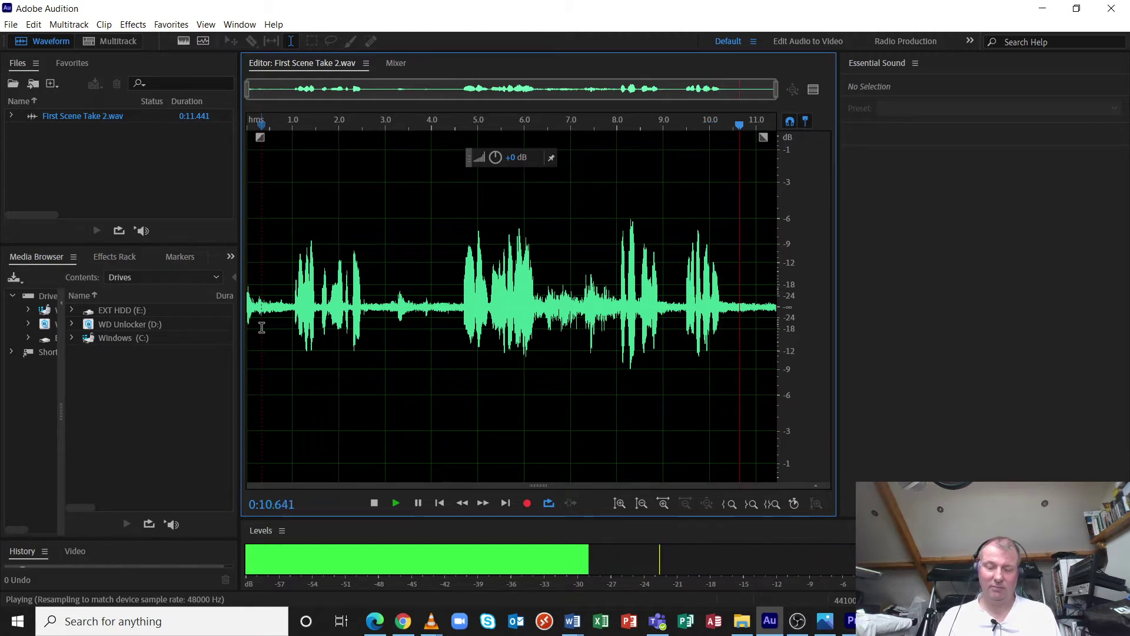
pyautogui.press('space')
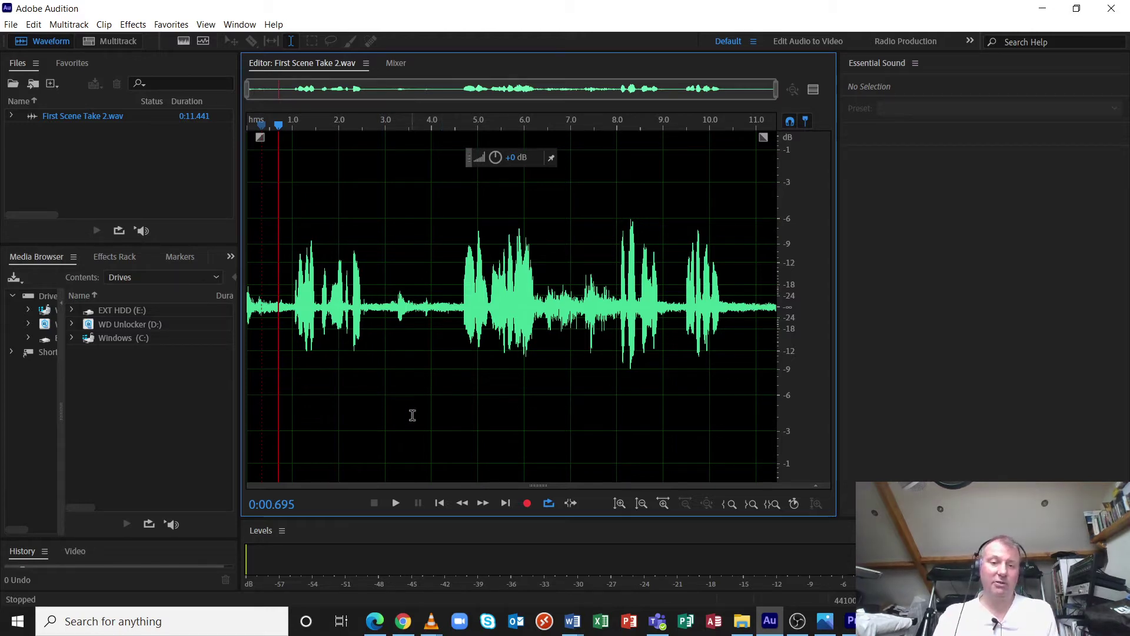
# Step: Select the quiet gap from about 2.65 to 4.67 seconds and play it back
pyautogui.click(370, 314)
pyautogui.moveTo(370, 314); pyautogui.dragTo(462, 338)
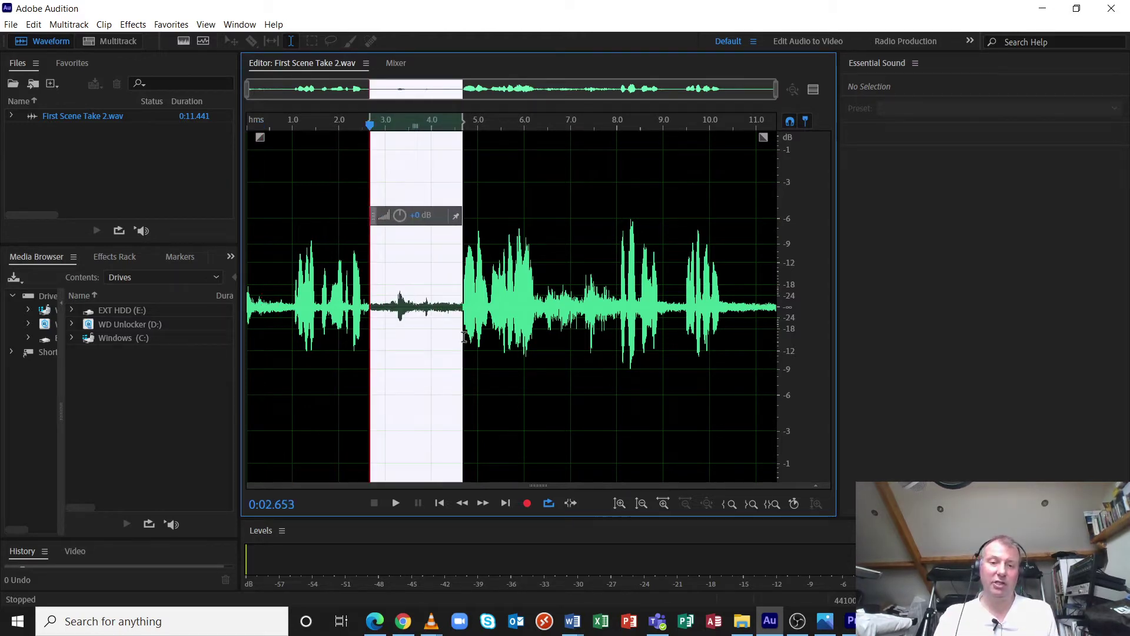
pyautogui.press('space')
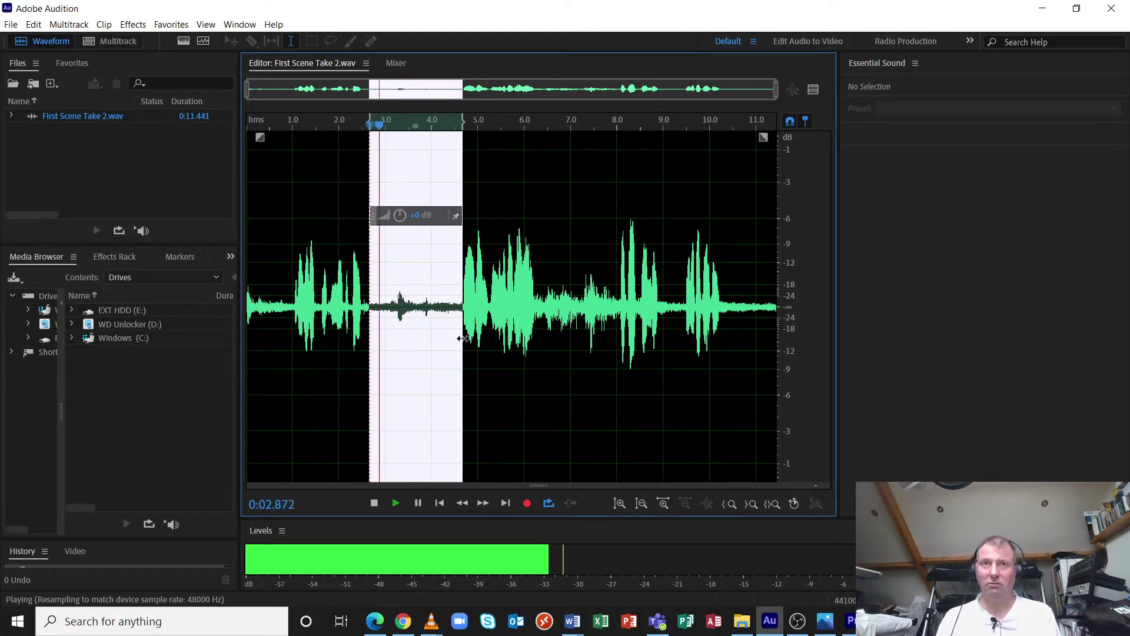
pyautogui.press('space')
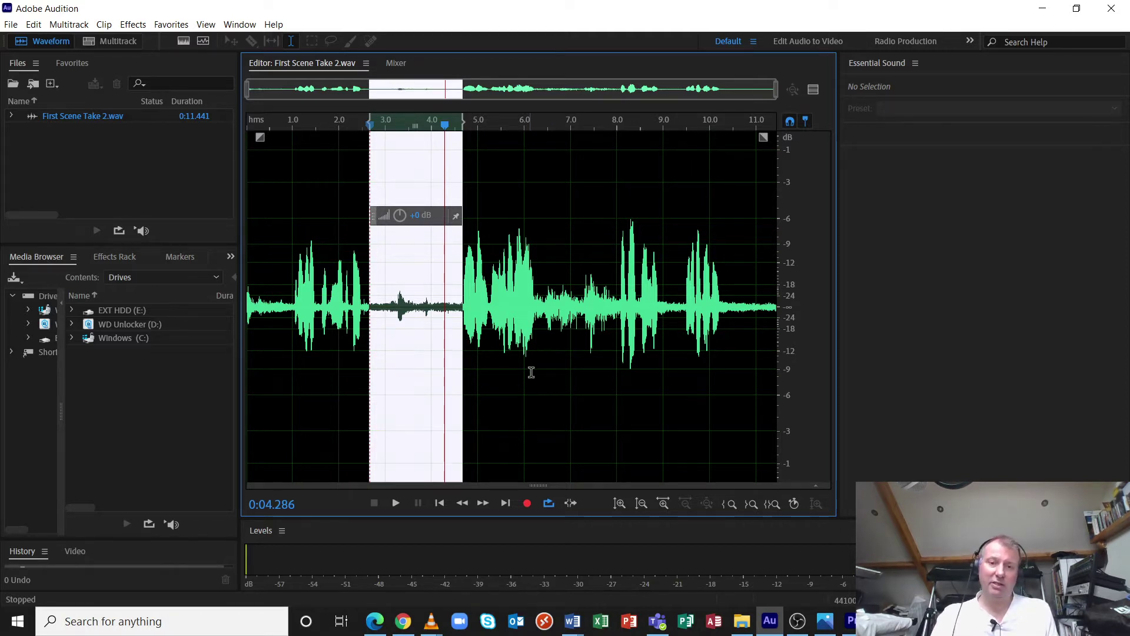
# Step: Select the noisy passage between the spoken phrases, from about 6.3 to 8.0 seconds, and play it back
pyautogui.click(553, 233)
pyautogui.moveTo(539, 306); pyautogui.dragTo(623, 328)
pyautogui.press('space')
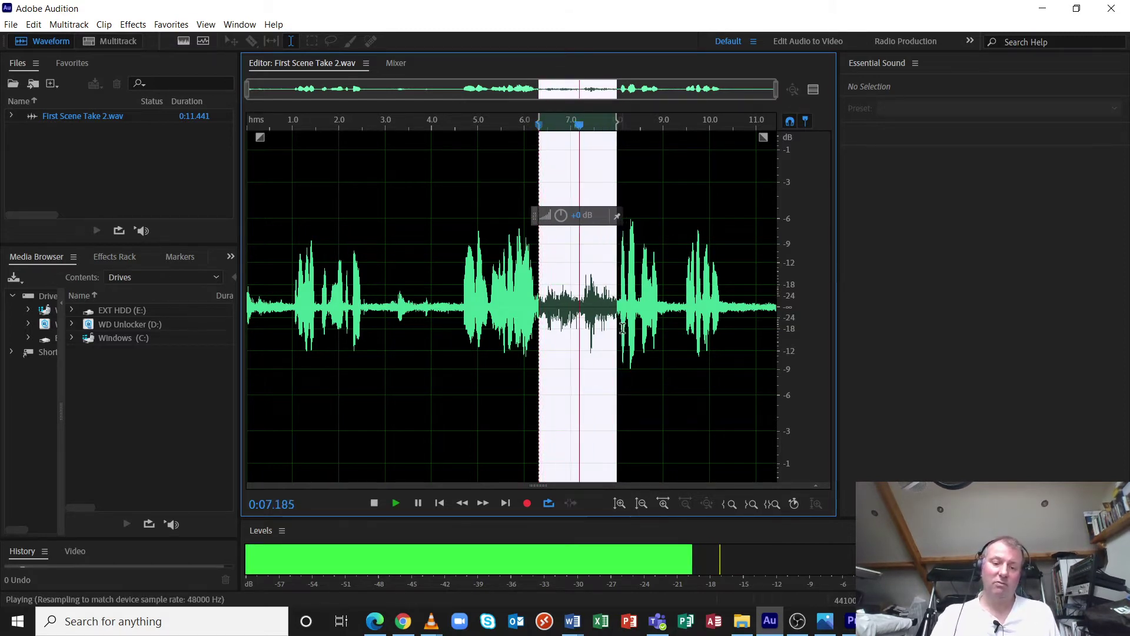
pyautogui.press('space')
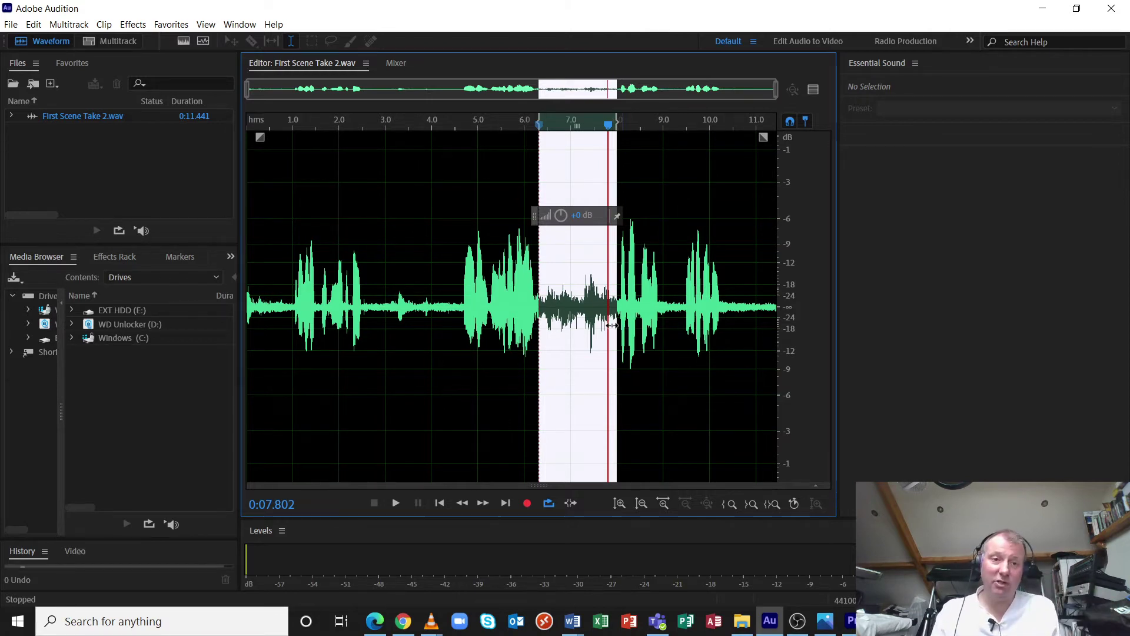
# Step: Examine the 10-band and 30-band Graphic Equalizer effects, closing each without applying it
pyautogui.click(133, 25)
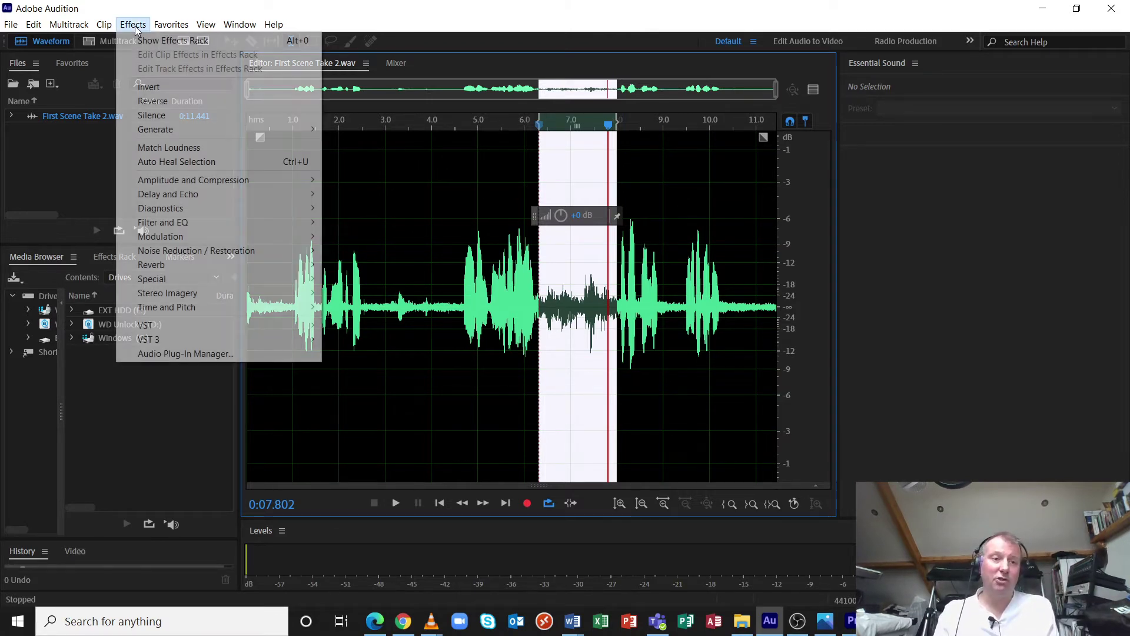
pyautogui.moveTo(203, 223)
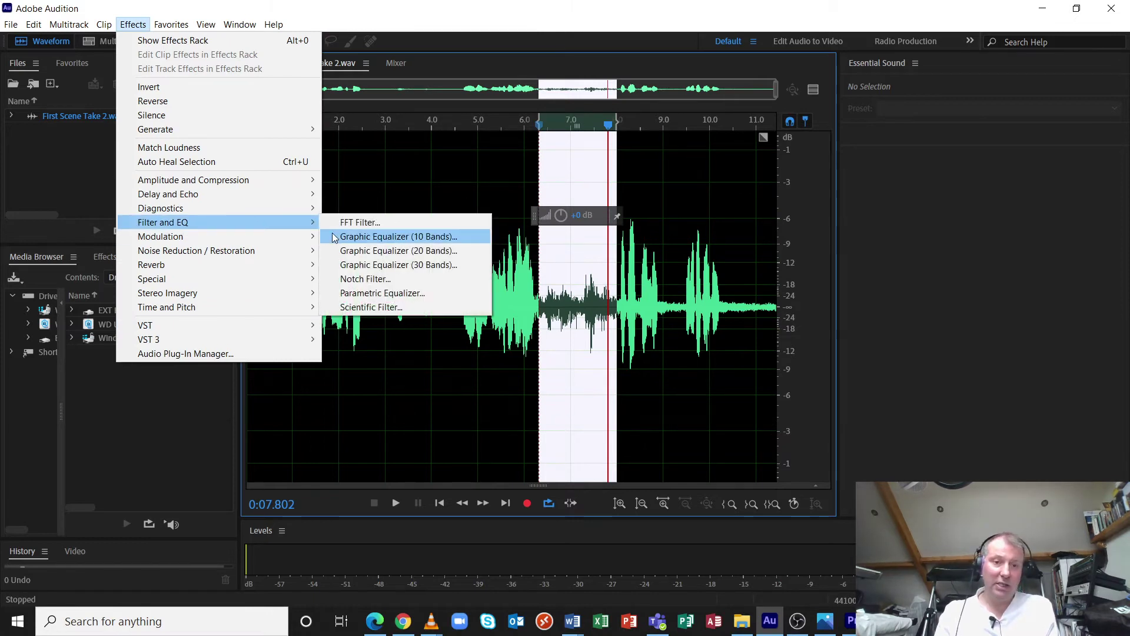
pyautogui.click(396, 239)
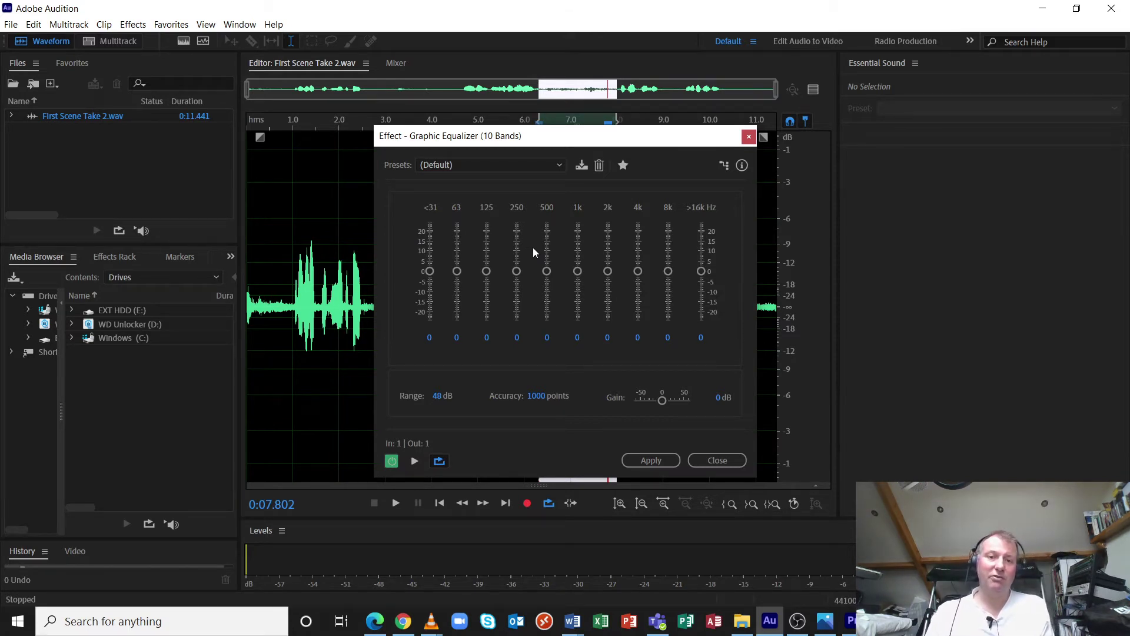
pyautogui.click(748, 137)
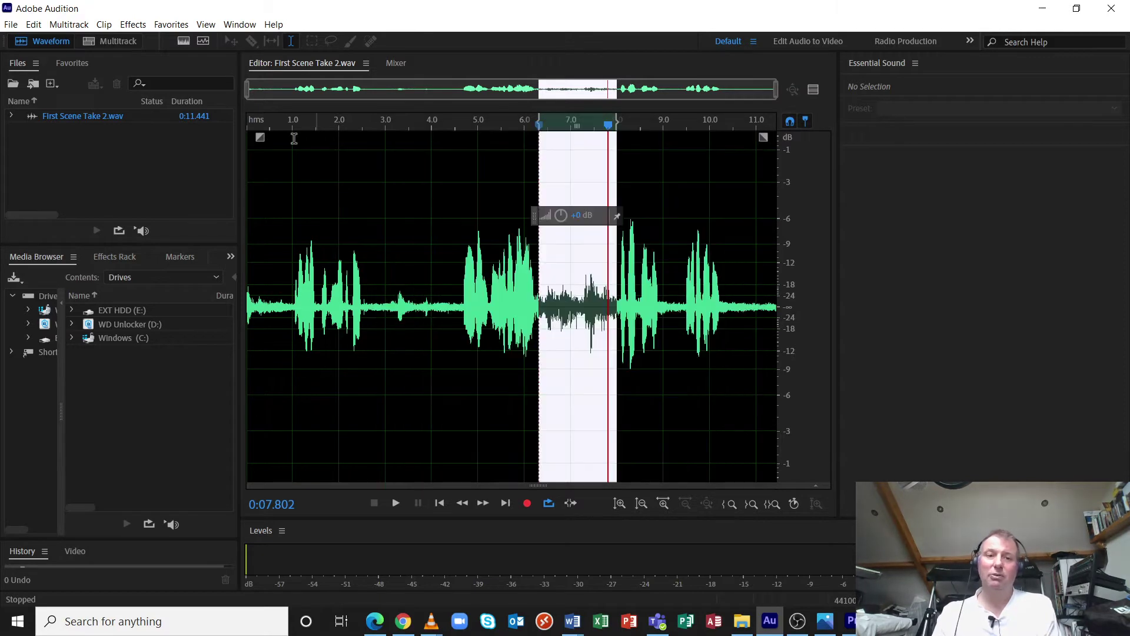
pyautogui.click(140, 26)
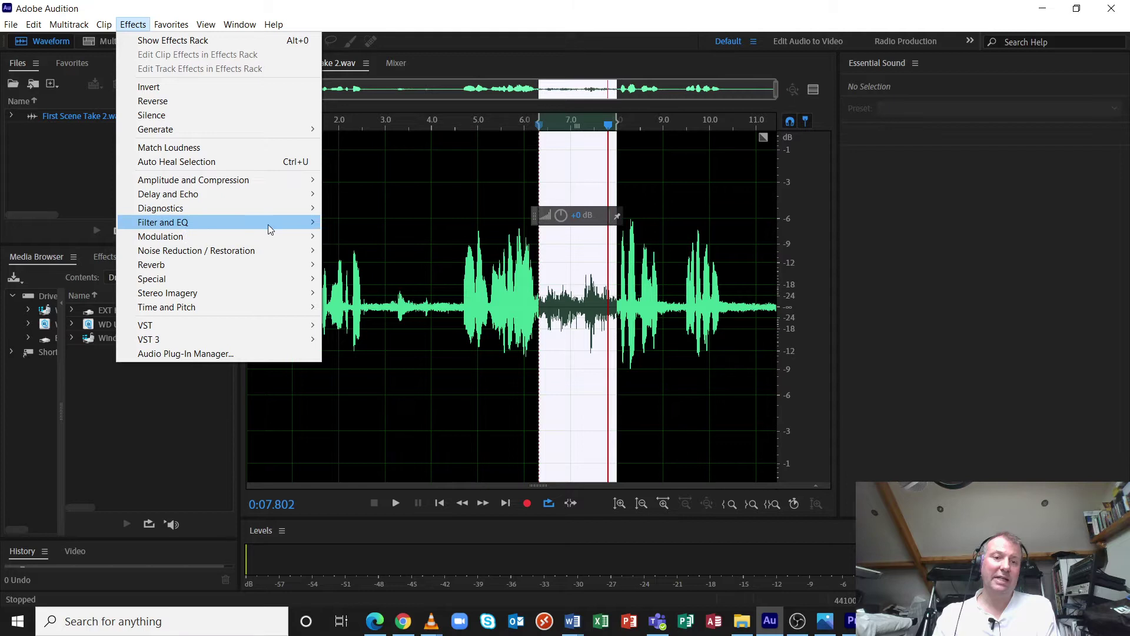
pyautogui.moveTo(287, 224)
pyautogui.click(406, 266)
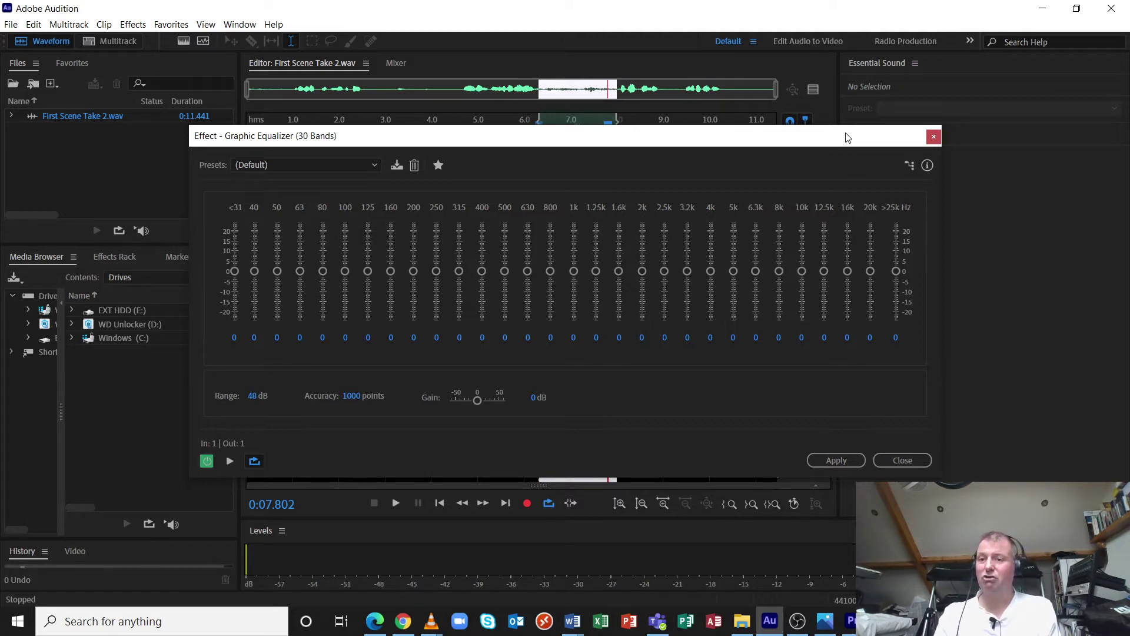
pyautogui.click(932, 137)
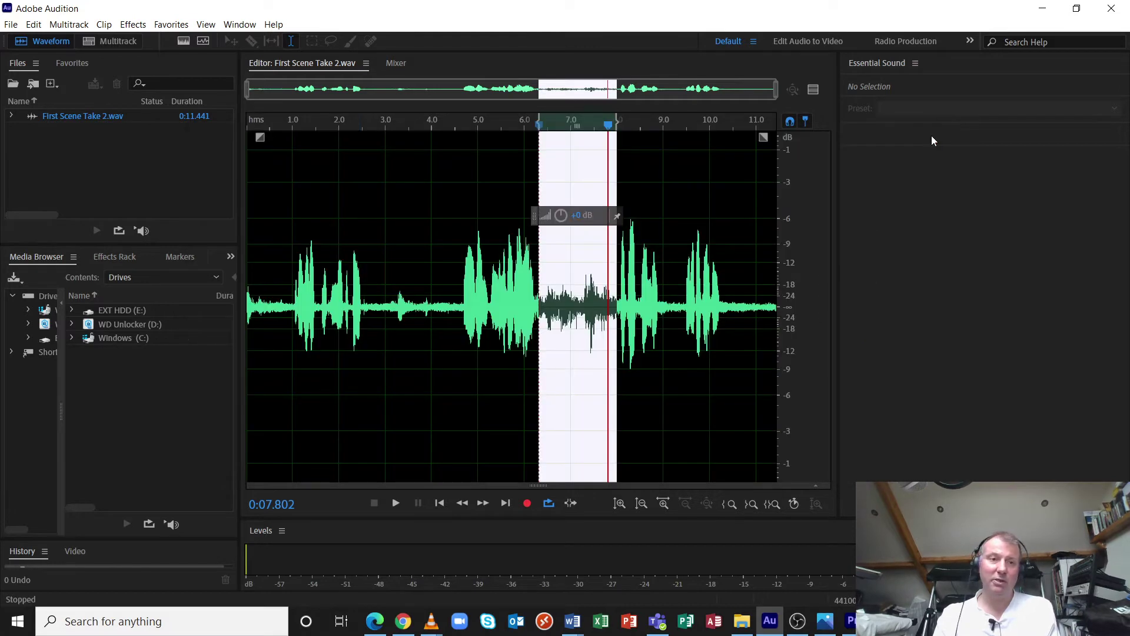
# Step: Open the Parametric Equalizer effect for the selected noisy passage and reposition its window
pyautogui.click(133, 24)
pyautogui.moveTo(195, 221)
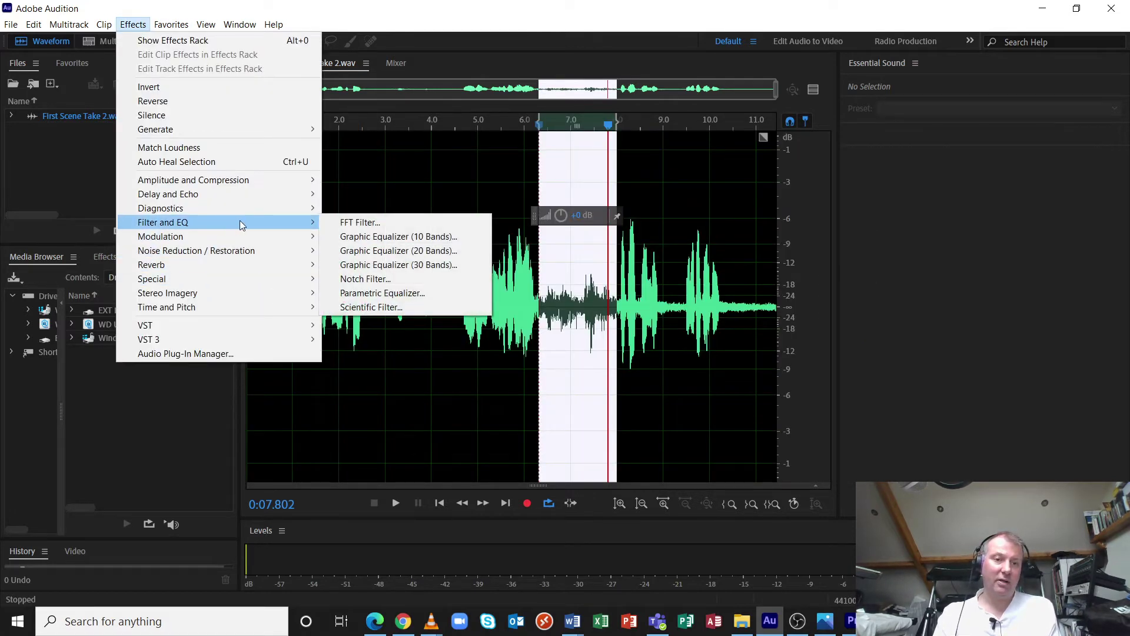
pyautogui.click(412, 293)
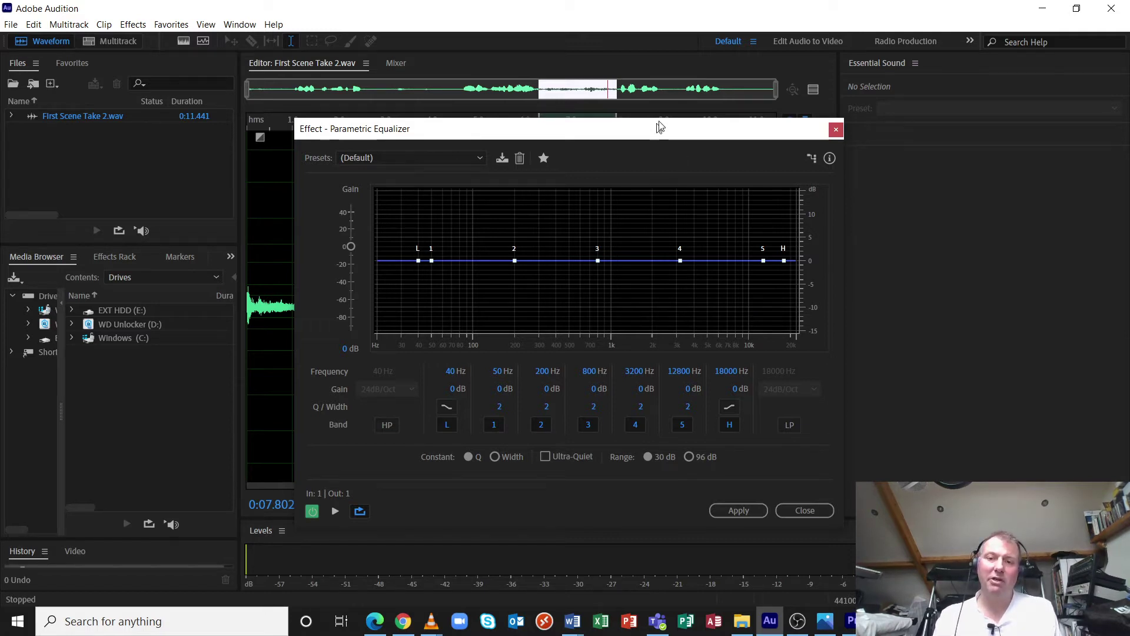
pyautogui.moveTo(660, 127); pyautogui.dragTo(680, 90)
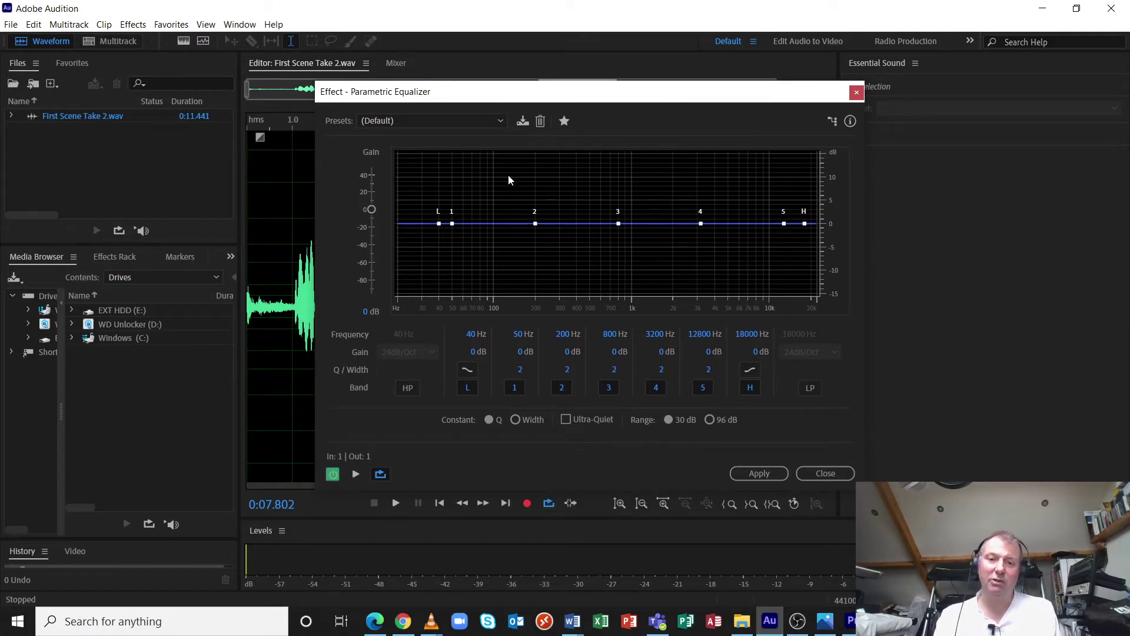
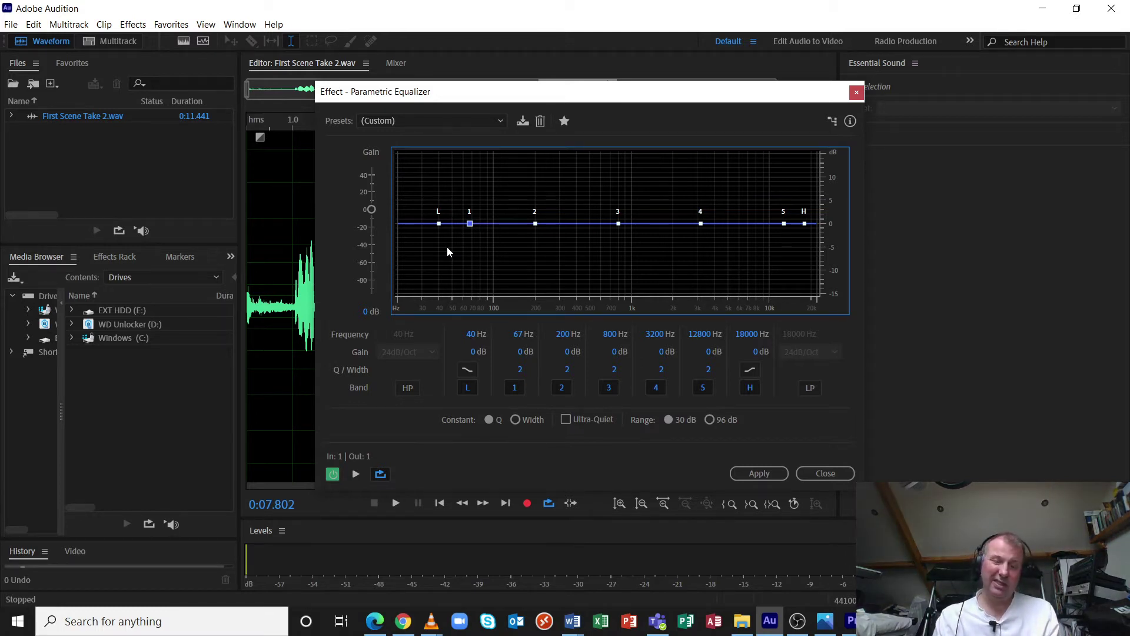
# Step: Try a -15 dB low-shelf cut, flatten it to about -0.6 dB at 25 Hz, and set the high shelf to about 0.3 dB at 19262 Hz
pyautogui.moveTo(439, 224); pyautogui.dragTo(432, 295)
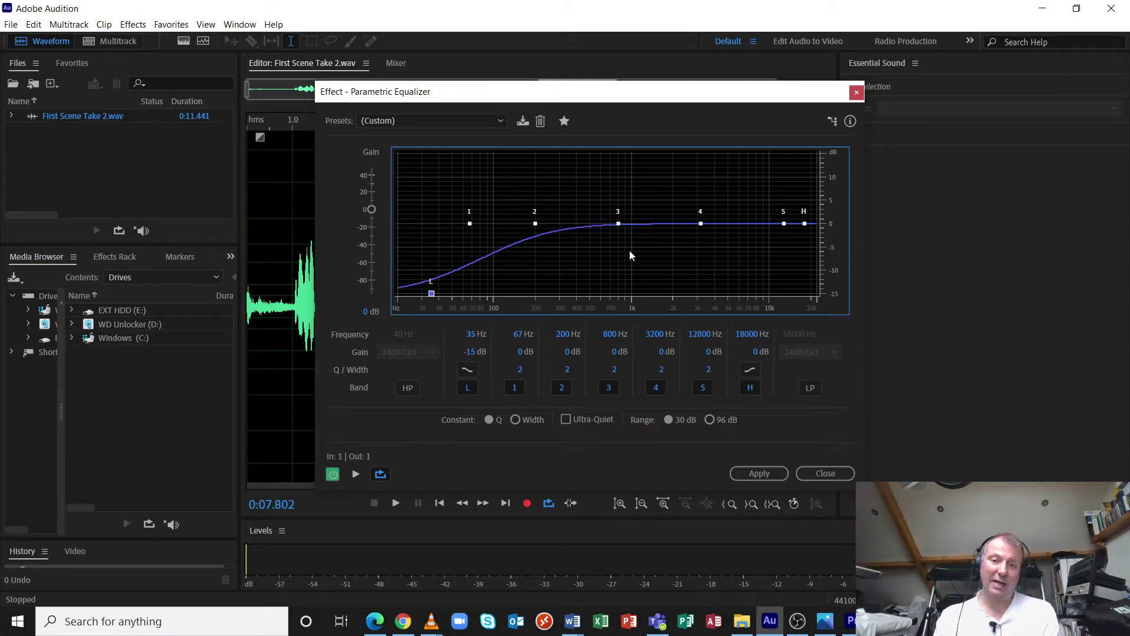
pyautogui.moveTo(432, 294); pyautogui.dragTo(412, 227)
pyautogui.moveTo(804, 224)
pyautogui.mouseDown()
pyautogui.moveTo(790, 273)
pyautogui.moveTo(810, 225)
pyautogui.mouseUp()
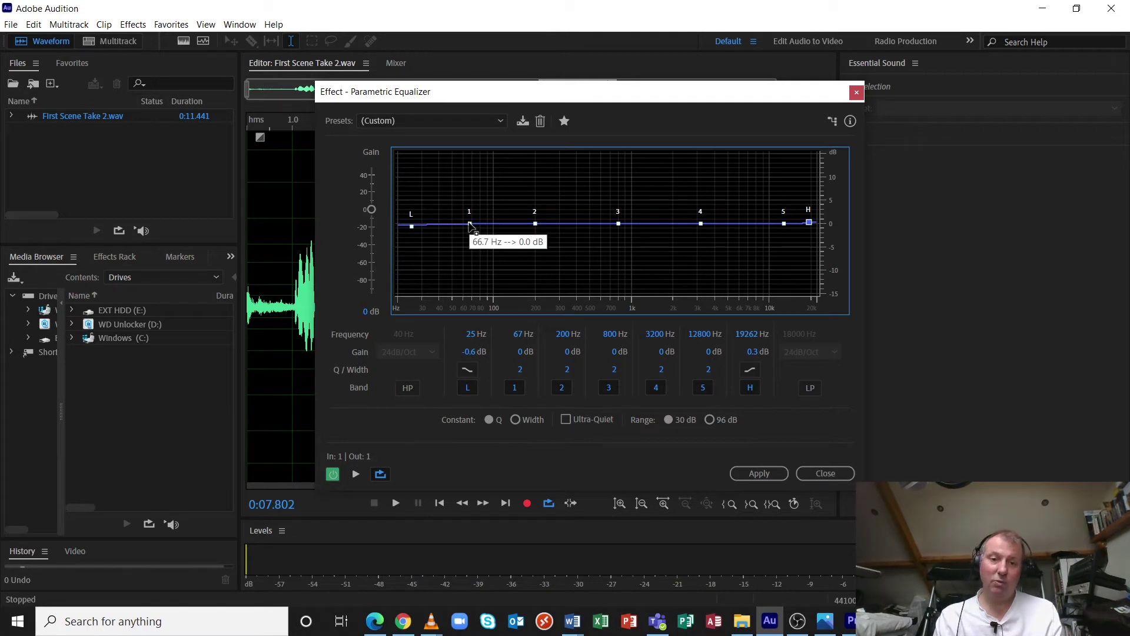
# Step: Boost band 1 to about 8.4 dB at 62 Hz, narrow its Q to 28.8, and lower it to about 0.3 dB at 68 Hz
pyautogui.moveTo(469, 223)
pyautogui.mouseDown()
pyautogui.moveTo(469, 193)
pyautogui.moveTo(469, 267)
pyautogui.moveTo(462, 222)
pyautogui.moveTo(498, 223)
pyautogui.moveTo(463, 225)
pyautogui.mouseUp()
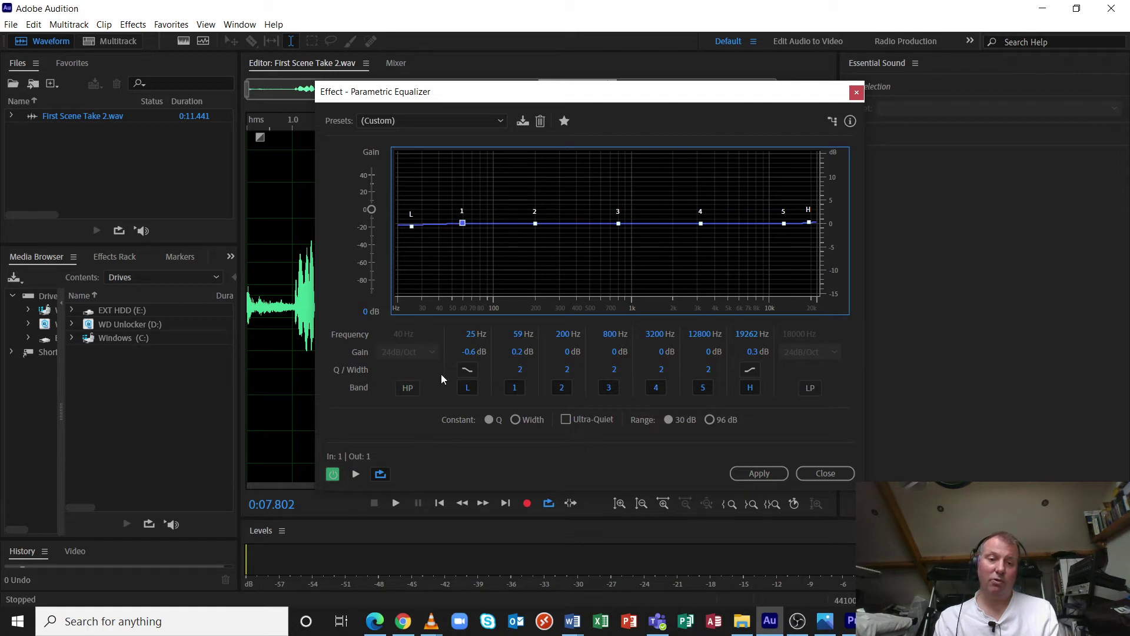
pyautogui.moveTo(463, 223); pyautogui.dragTo(466, 187)
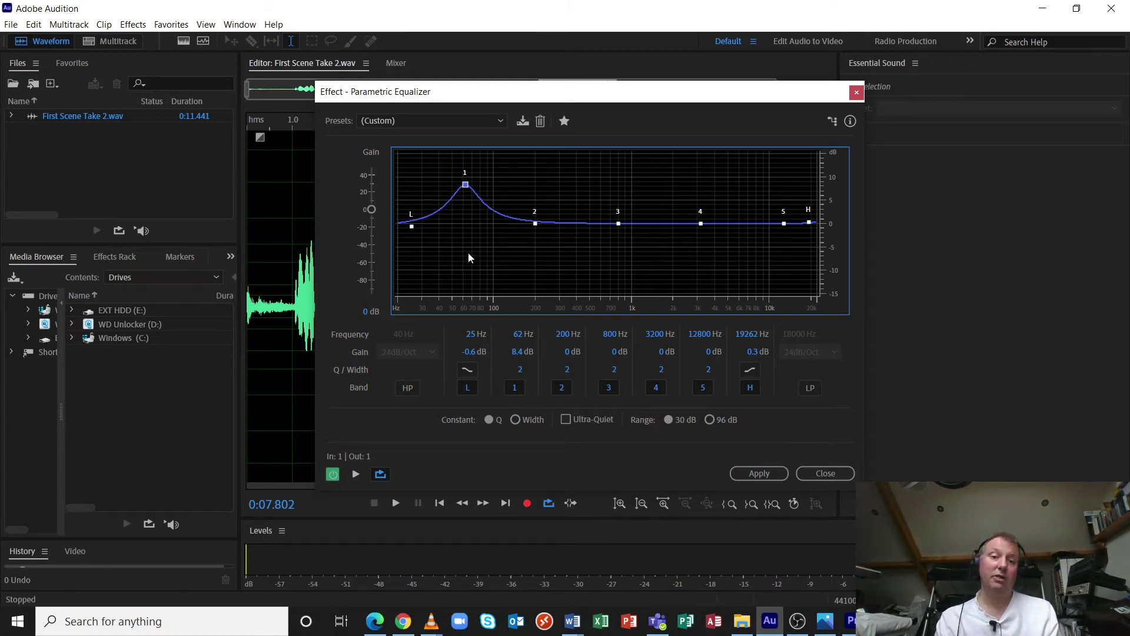
pyautogui.moveTo(414, 229)
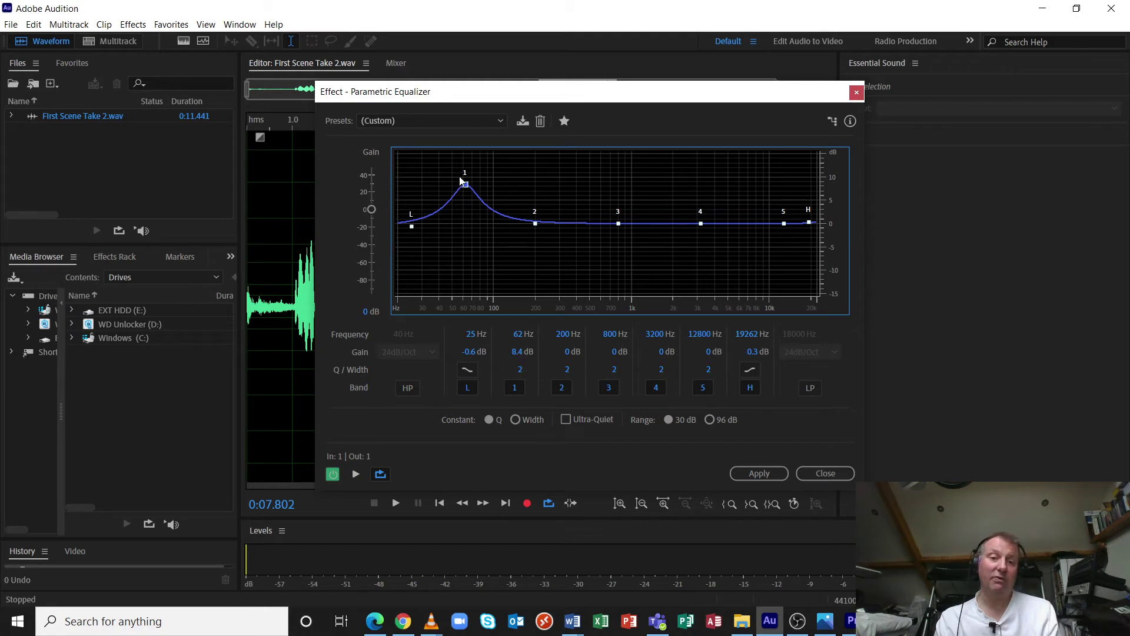
pyautogui.moveTo(520, 369); pyautogui.dragTo(537, 202)
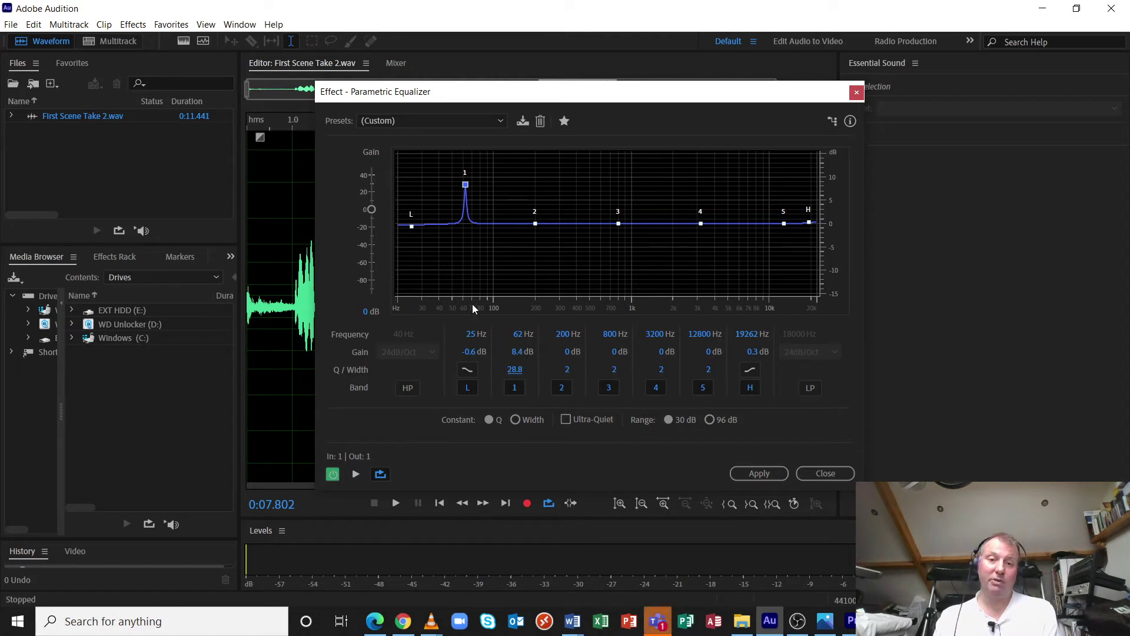
pyautogui.moveTo(467, 186); pyautogui.dragTo(472, 225)
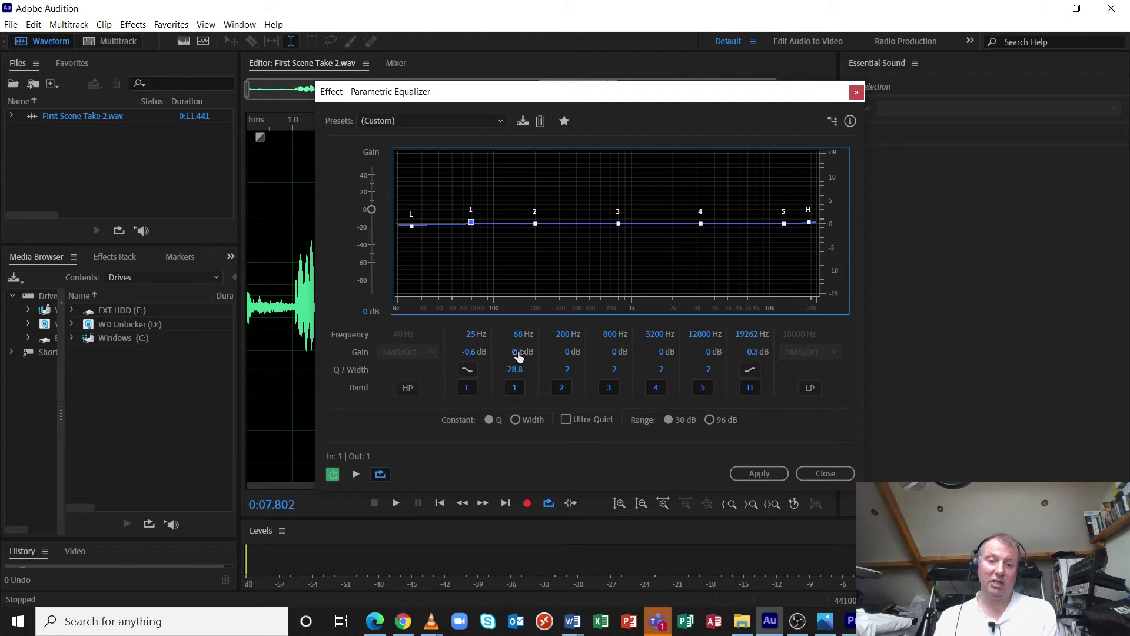
# Step: Reposition the equalizer window and preview the selected noise to examine its frequency spectrum
pyautogui.moveTo(501, 95); pyautogui.dragTo(618, 90)
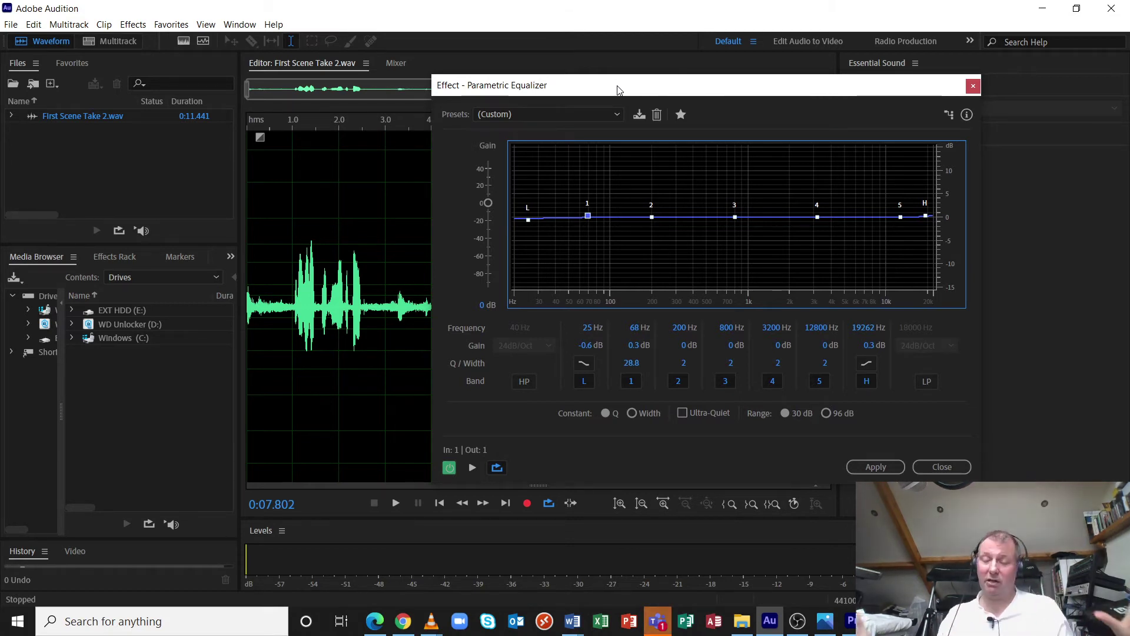
pyautogui.moveTo(650, 89); pyautogui.dragTo(471, 62)
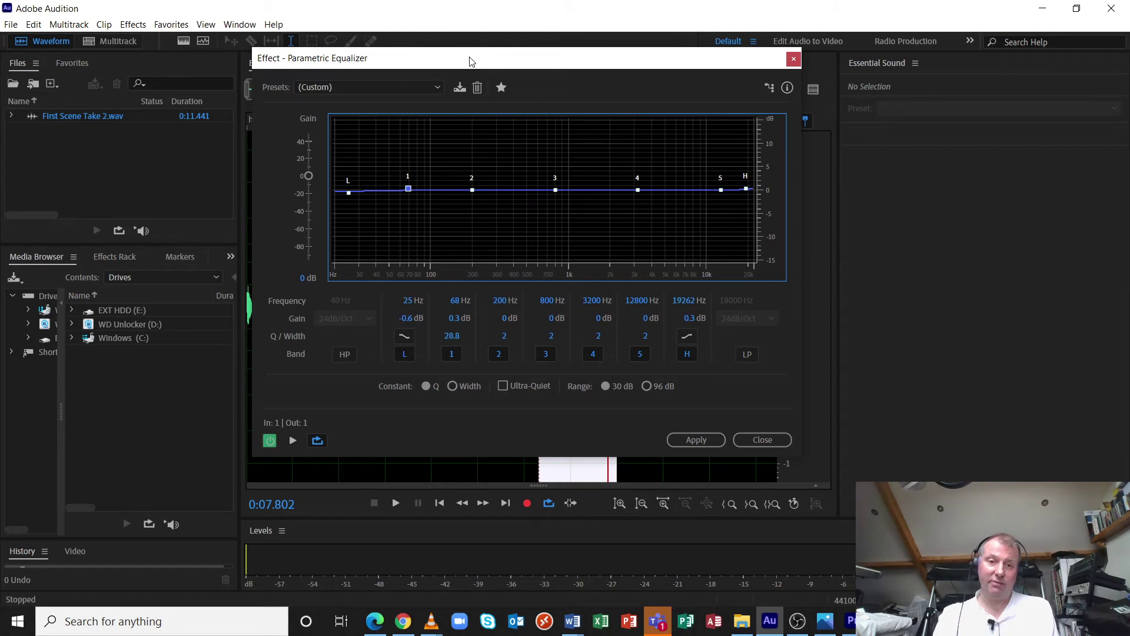
pyautogui.press('space')
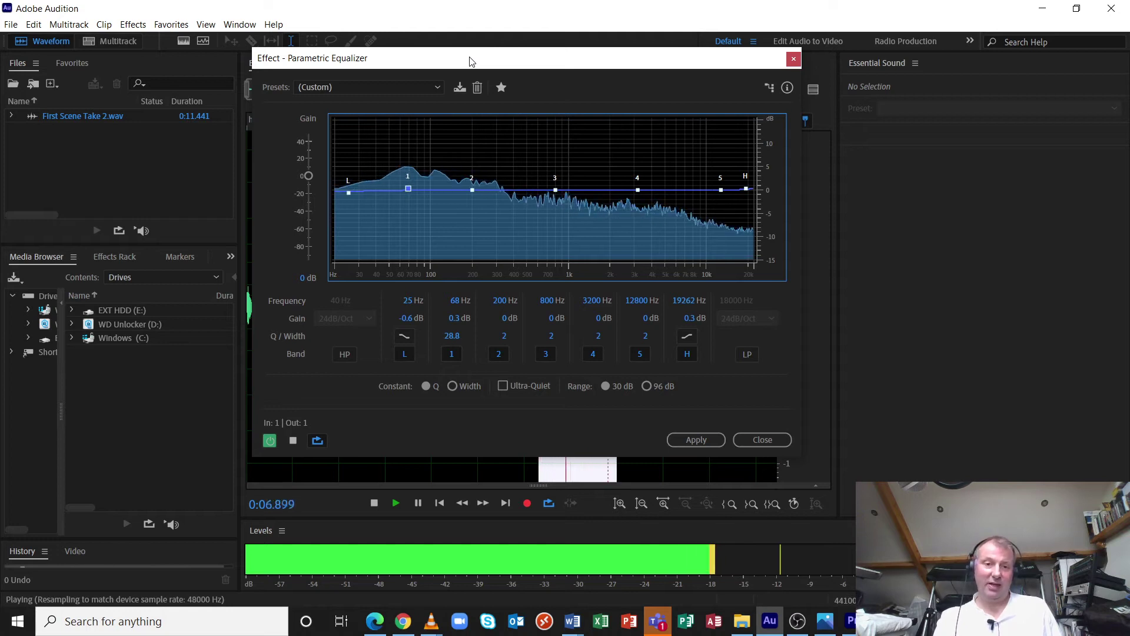
pyautogui.press('space')
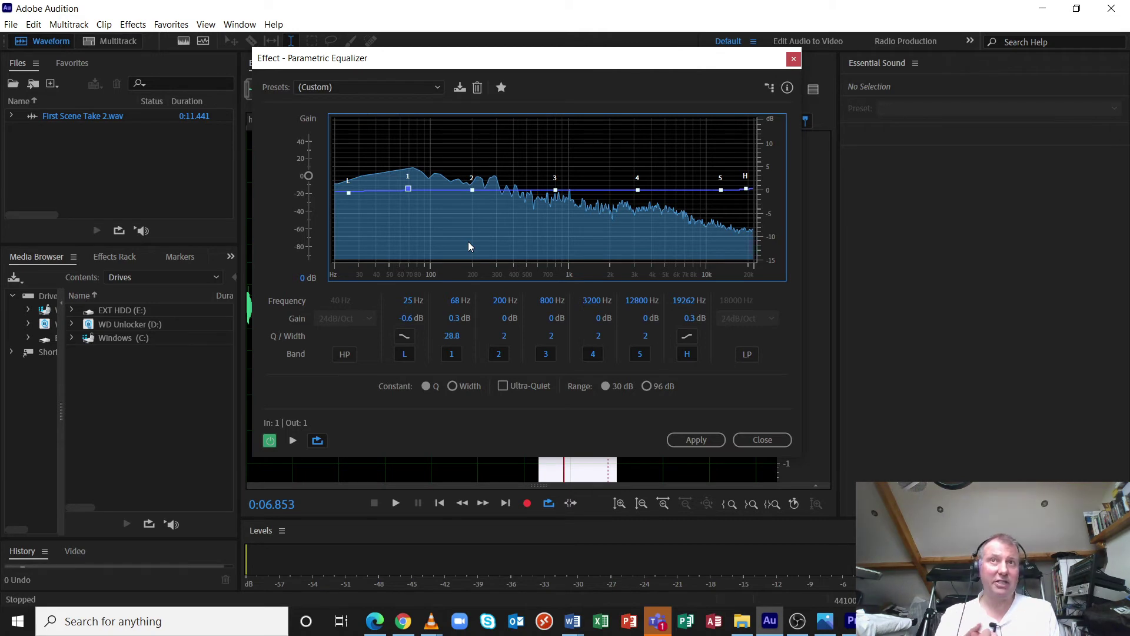
# Step: Cut the low shelf to -15 dB at about 69 Hz and switch it to the steeper slope
pyautogui.moveTo(349, 195)
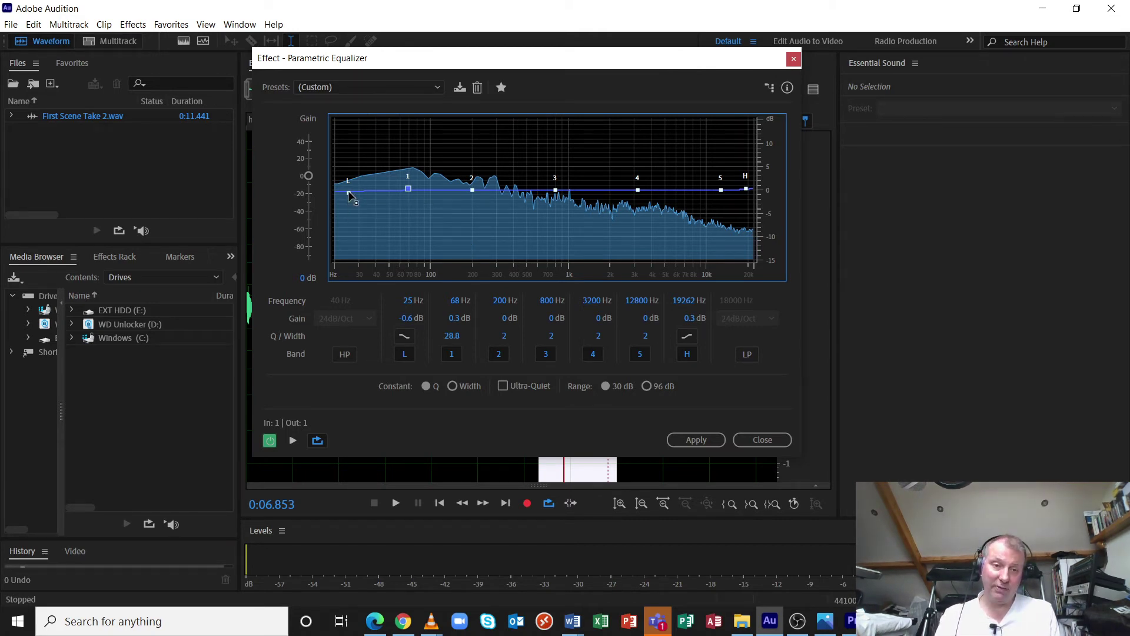
pyautogui.moveTo(350, 195); pyautogui.dragTo(373, 269)
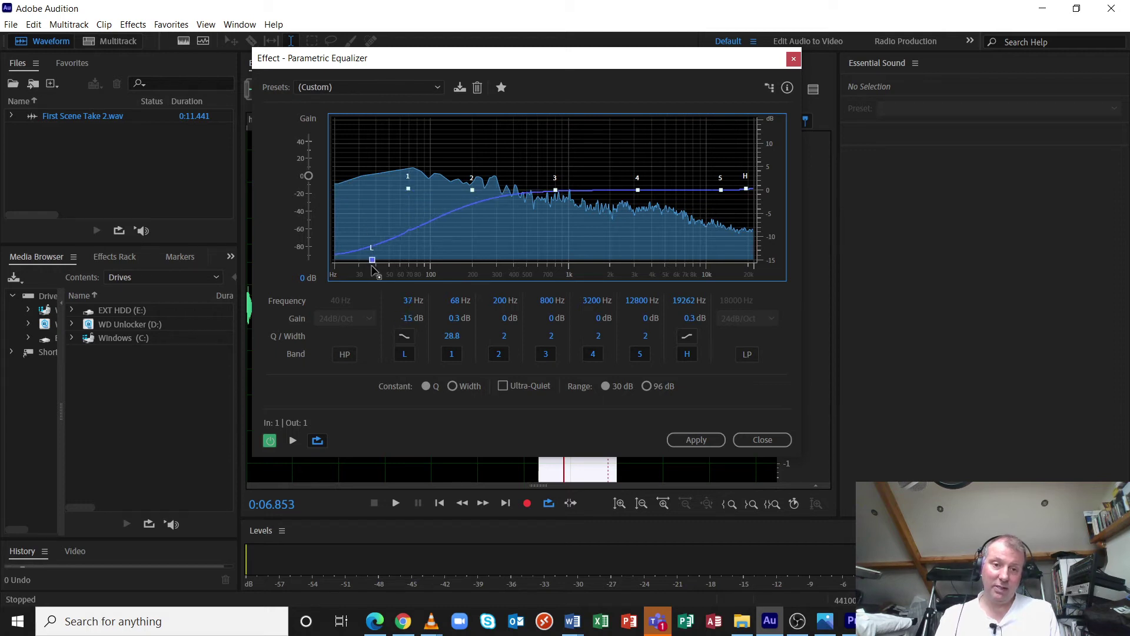
pyautogui.click(404, 337)
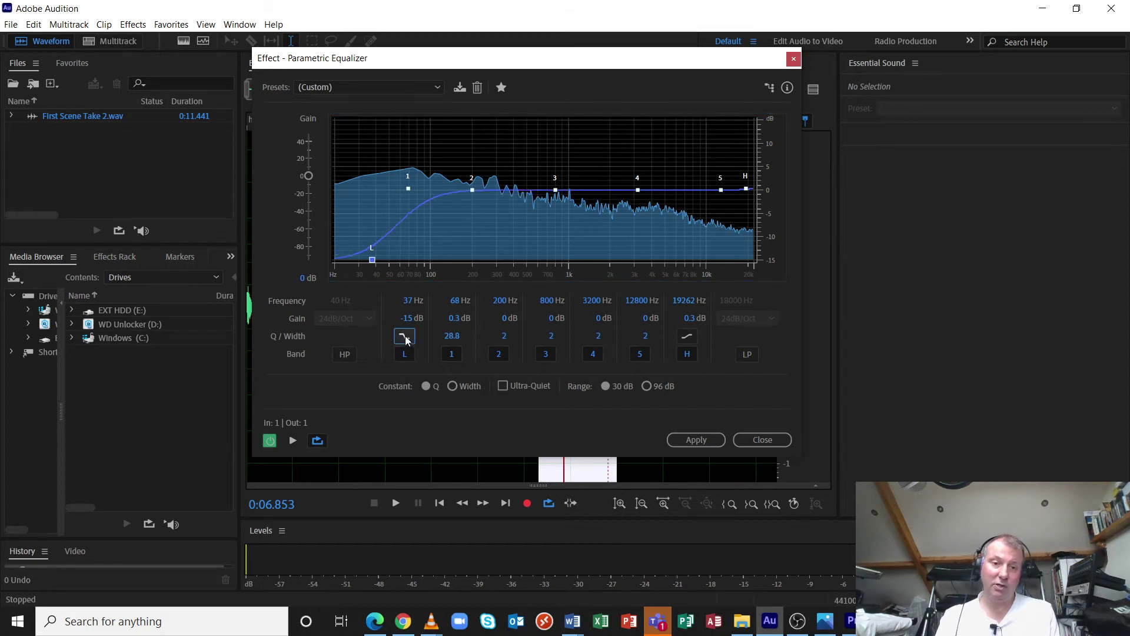
pyautogui.moveTo(373, 260); pyautogui.dragTo(410, 263)
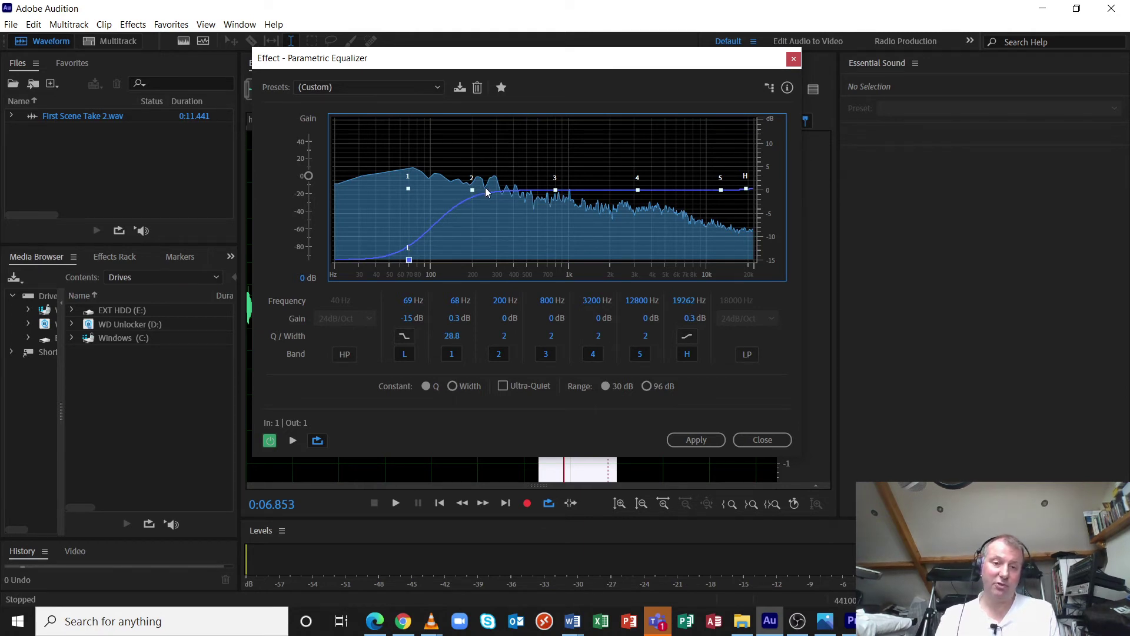
# Step: Preview the selected noise, bypassing and re-enabling the equalizer to compare the sound
pyautogui.press('space')
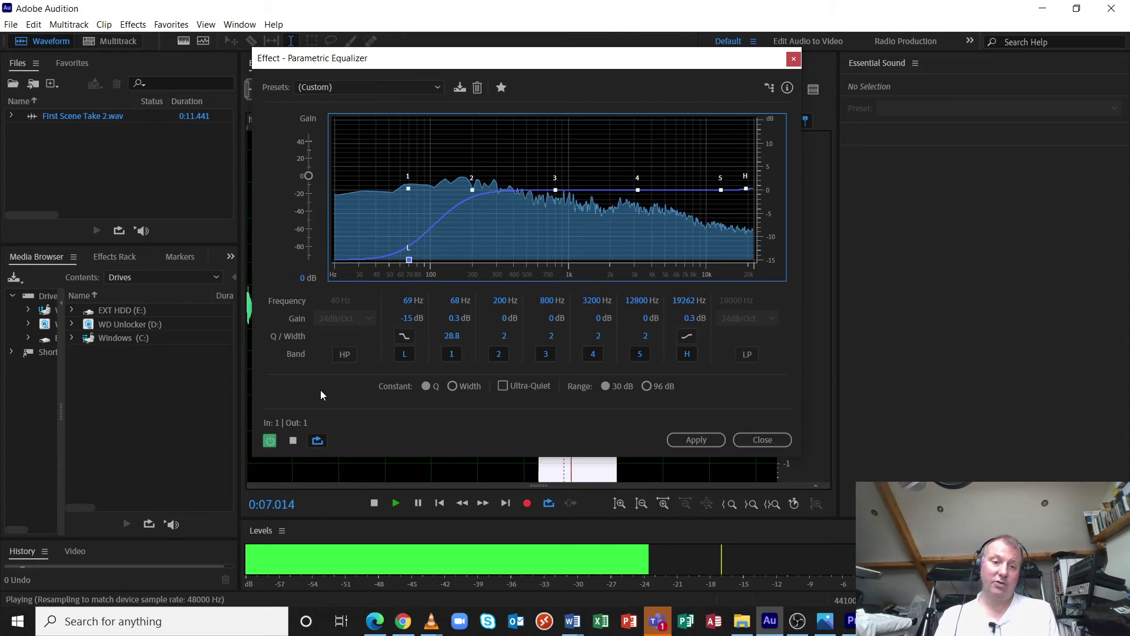
pyautogui.click(270, 441)
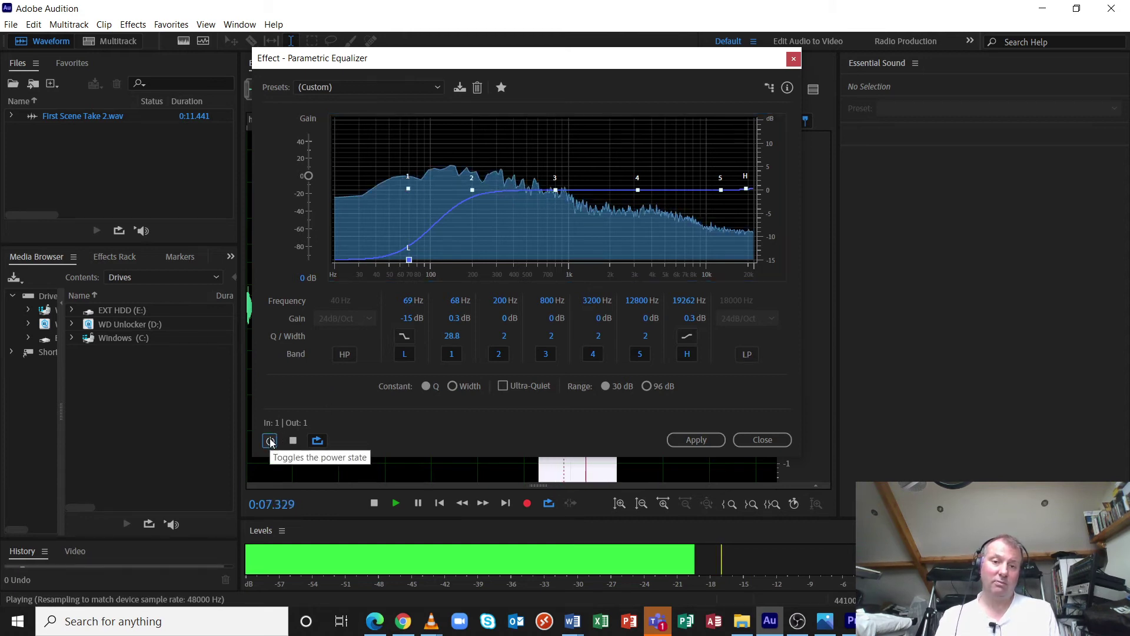
pyautogui.click(270, 442)
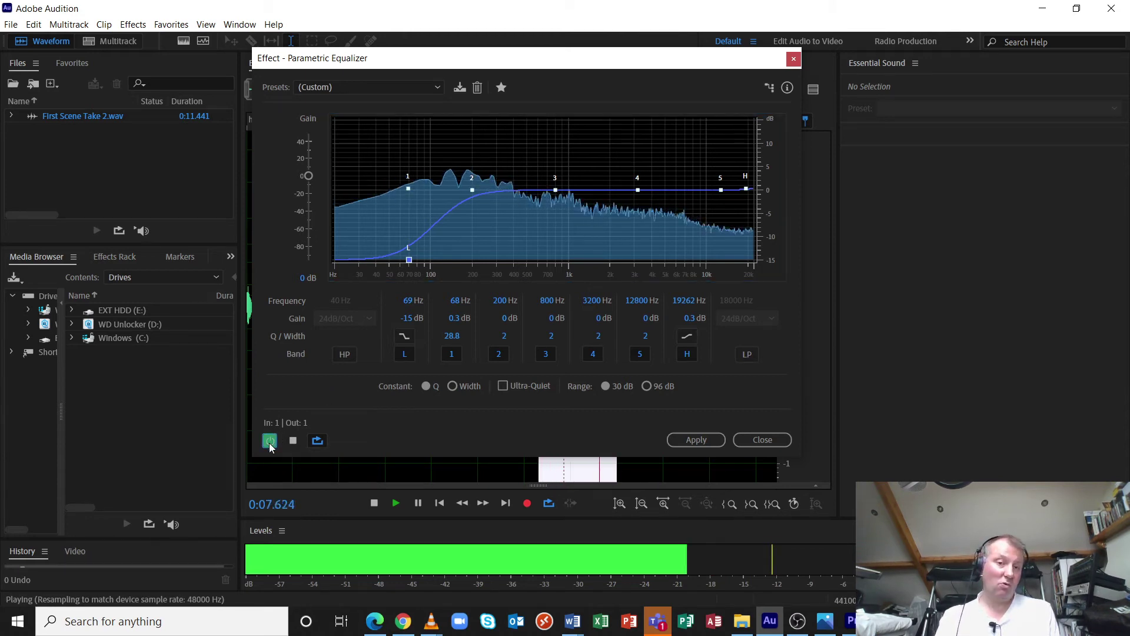
# Step: Raise the low-shelf frequency to about 134 Hz, keeping its gain at -15 dB
pyautogui.moveTo(410, 261)
pyautogui.moveTo(410, 261); pyautogui.dragTo(491, 269)
pyautogui.moveTo(486, 271); pyautogui.dragTo(449, 280)
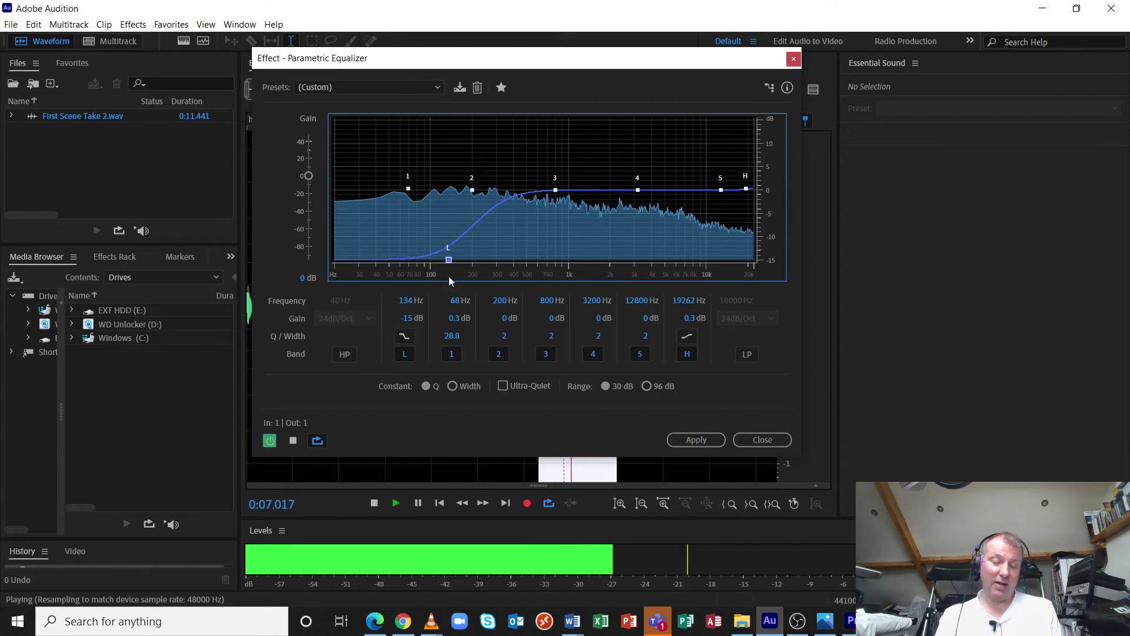
# Step: Clear the waveform selection at about 4 s and preview the whole recording with the equalizer bypassed for comparison
pyautogui.moveTo(397, 64); pyautogui.dragTo(804, 90)
pyautogui.click(428, 262)
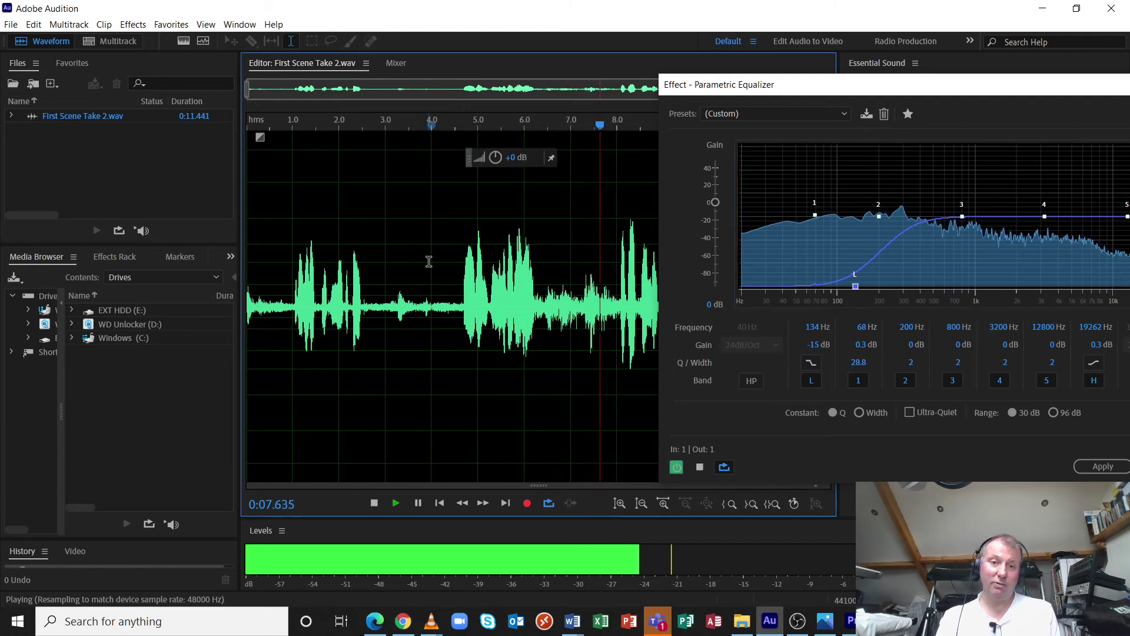
pyautogui.moveTo(807, 95); pyautogui.dragTo(515, 97)
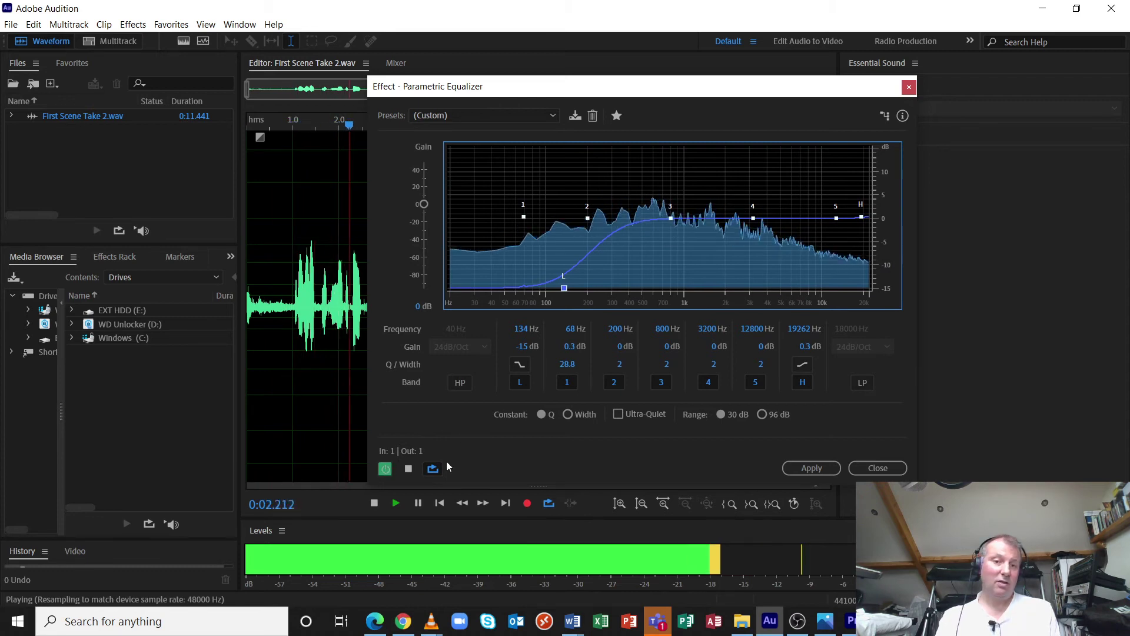
pyautogui.click(386, 469)
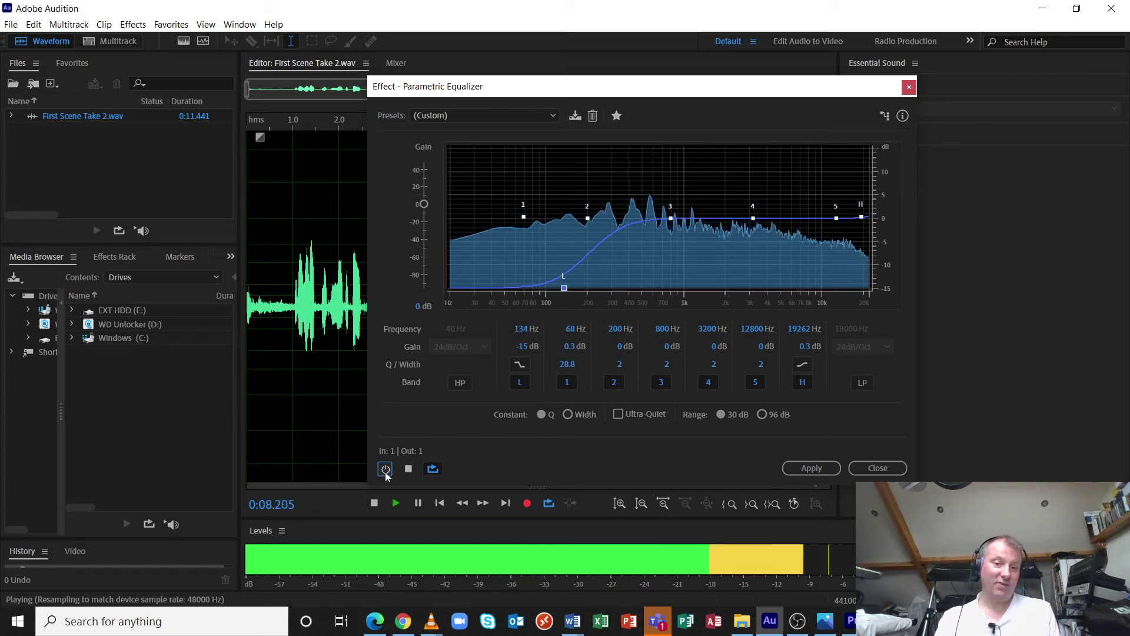
pyautogui.press('space')
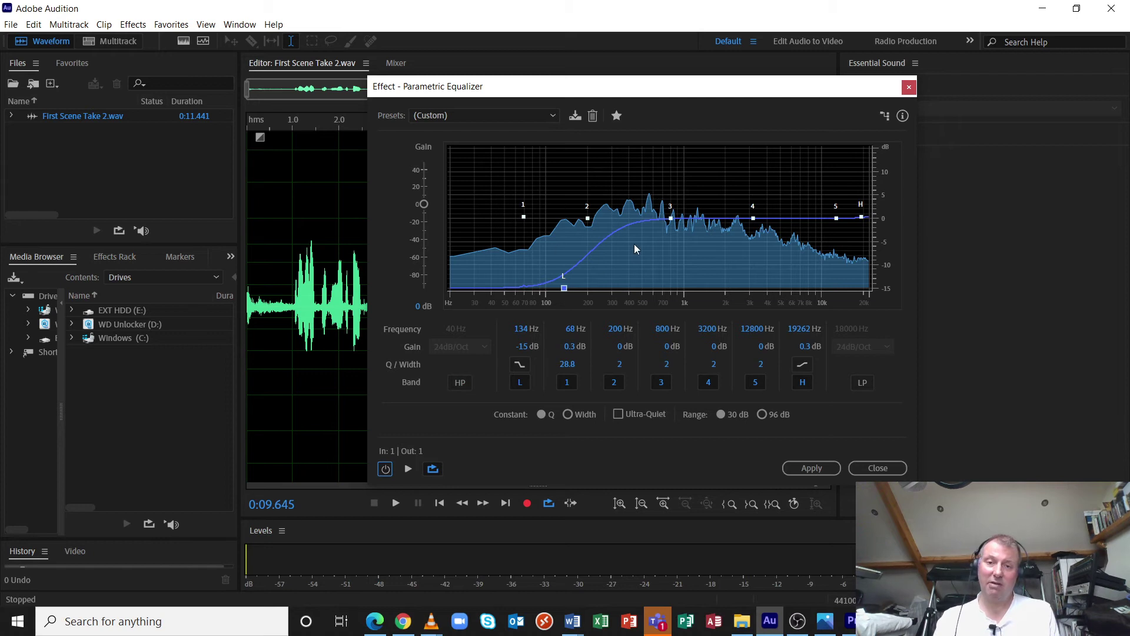
pyautogui.press('space')
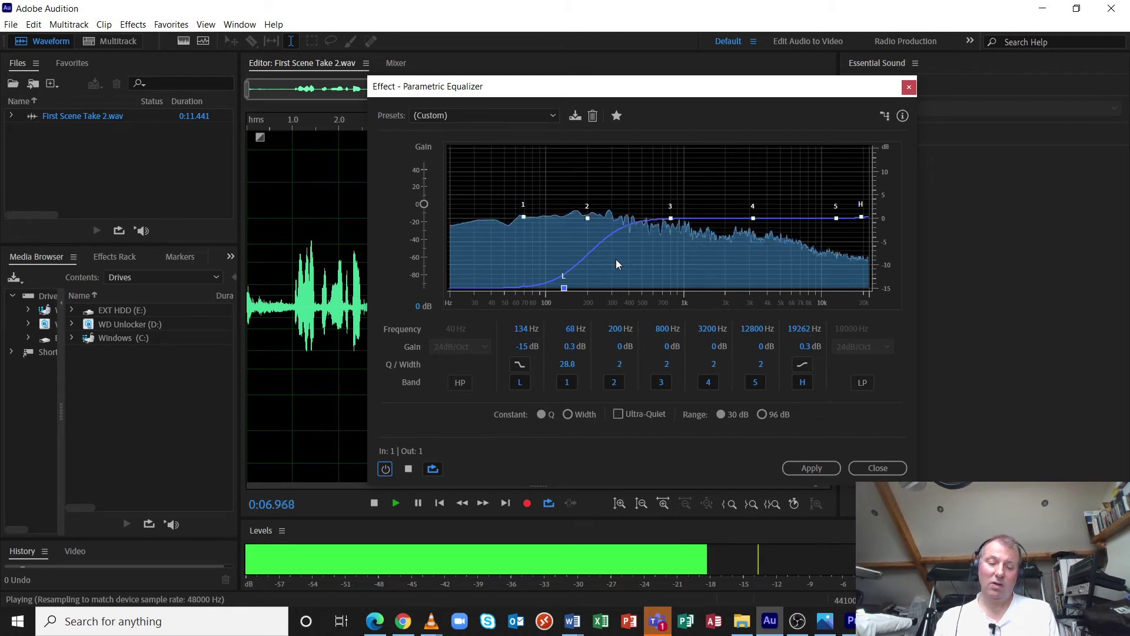
pyautogui.press('space')
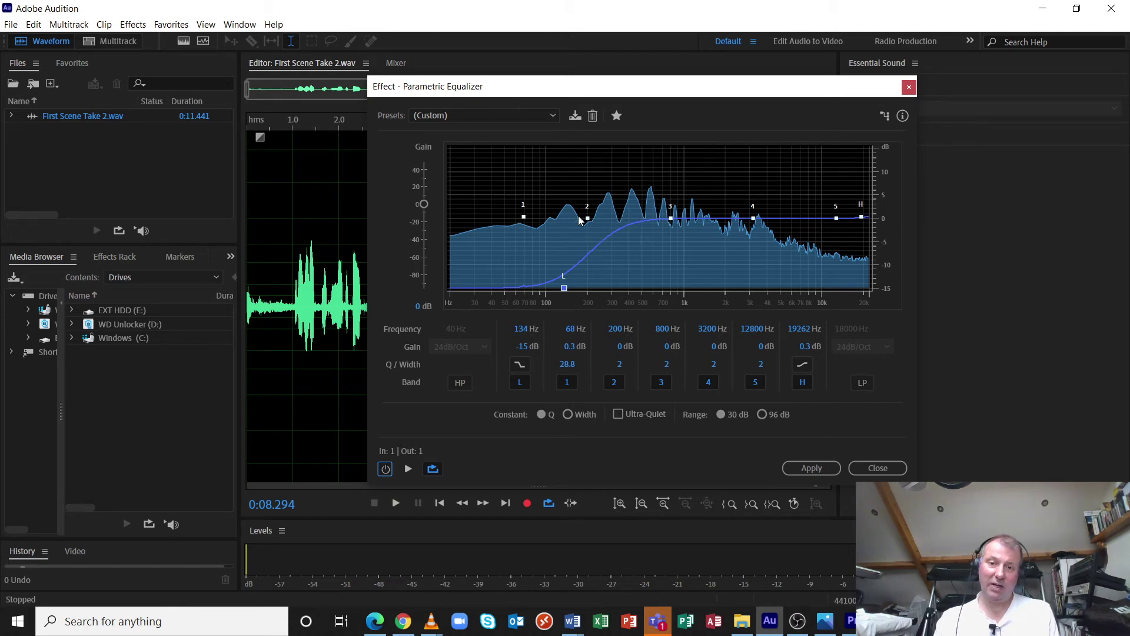
# Step: Lower the low-shelf frequency to about 49 Hz at -15 dB and re-enable the equalizer for a preview
pyautogui.moveTo(564, 288); pyautogui.dragTo(563, 286)
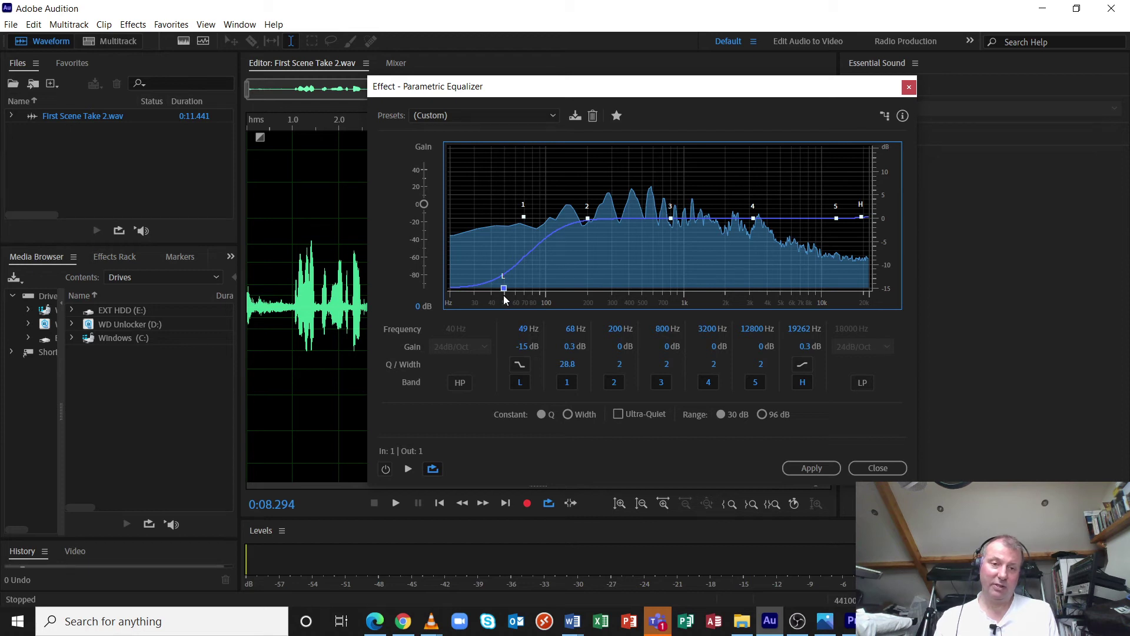
pyautogui.click(384, 470)
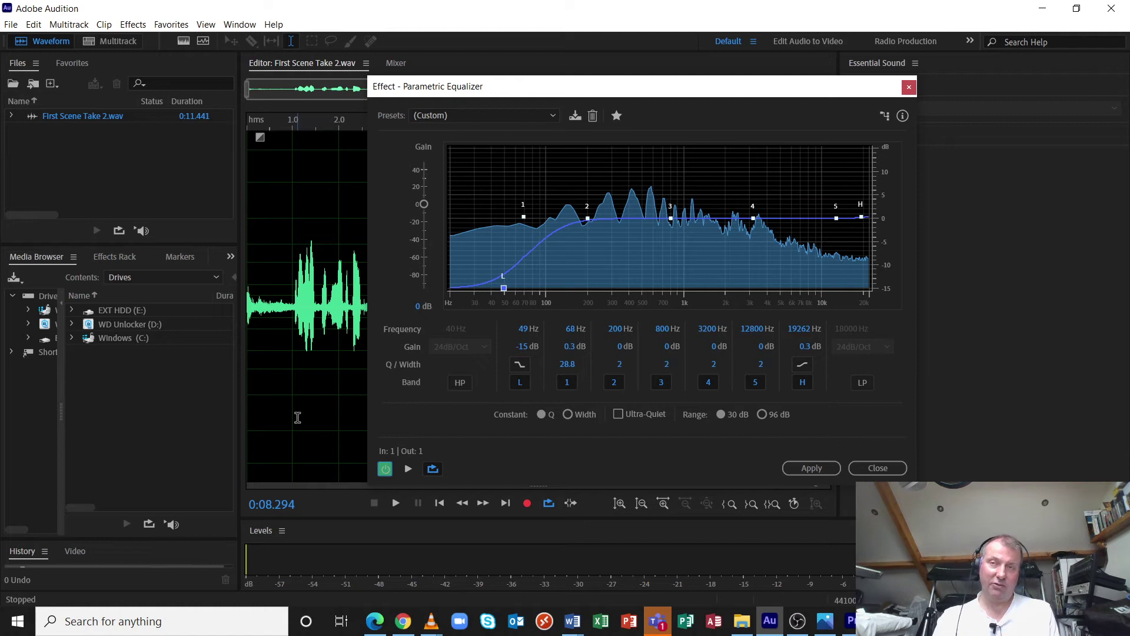
pyautogui.press('space')
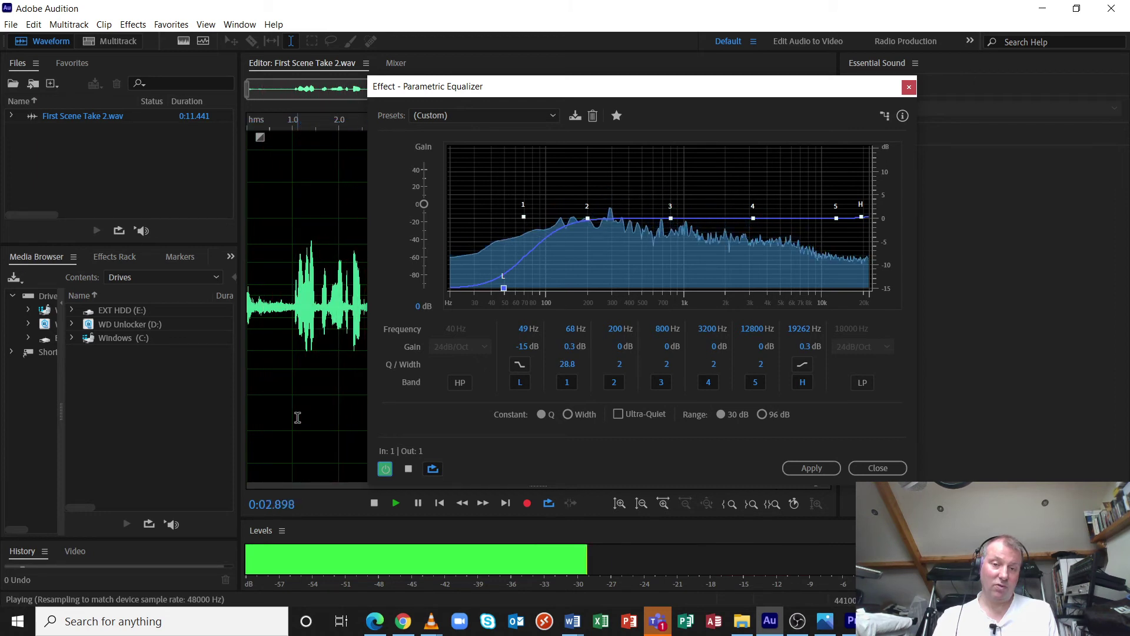
# Step: Select the speech and following noise from about 4.7 to 8 s for looped preview, keeping the equalizer graph in view
pyautogui.moveTo(499, 88); pyautogui.dragTo(983, 176)
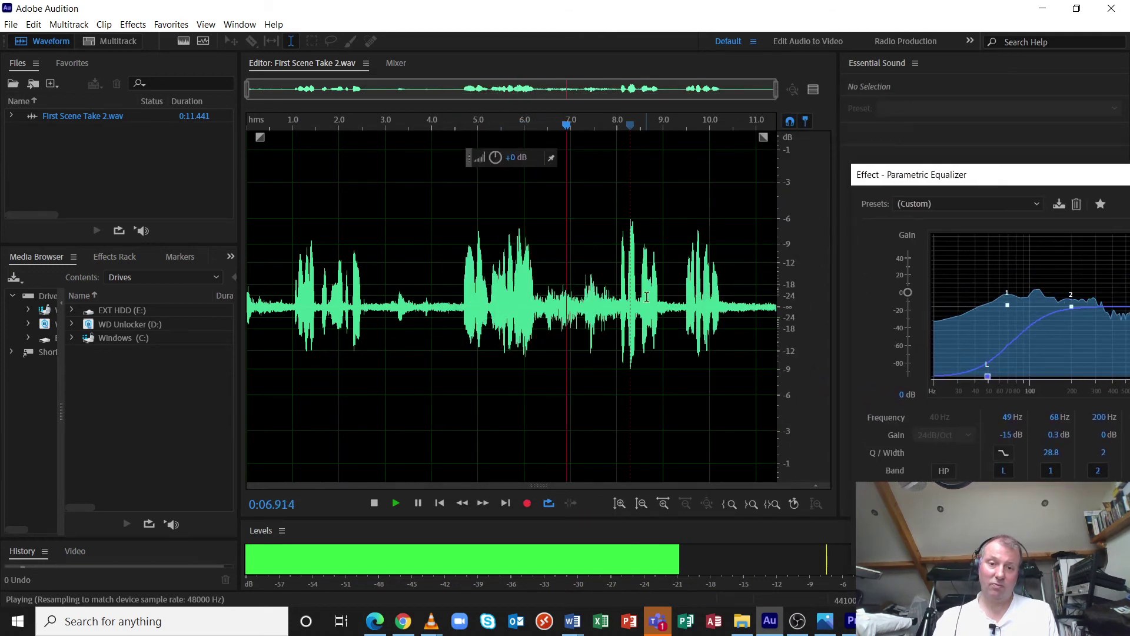
pyautogui.moveTo(461, 321); pyautogui.dragTo(617, 339)
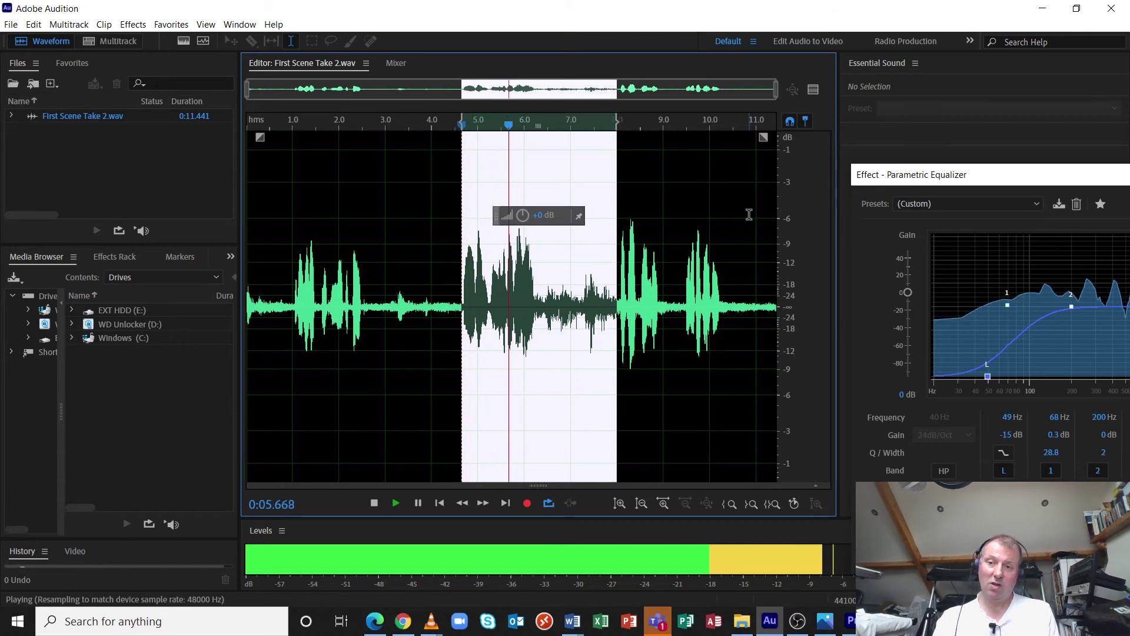
pyautogui.moveTo(930, 179); pyautogui.dragTo(387, 118)
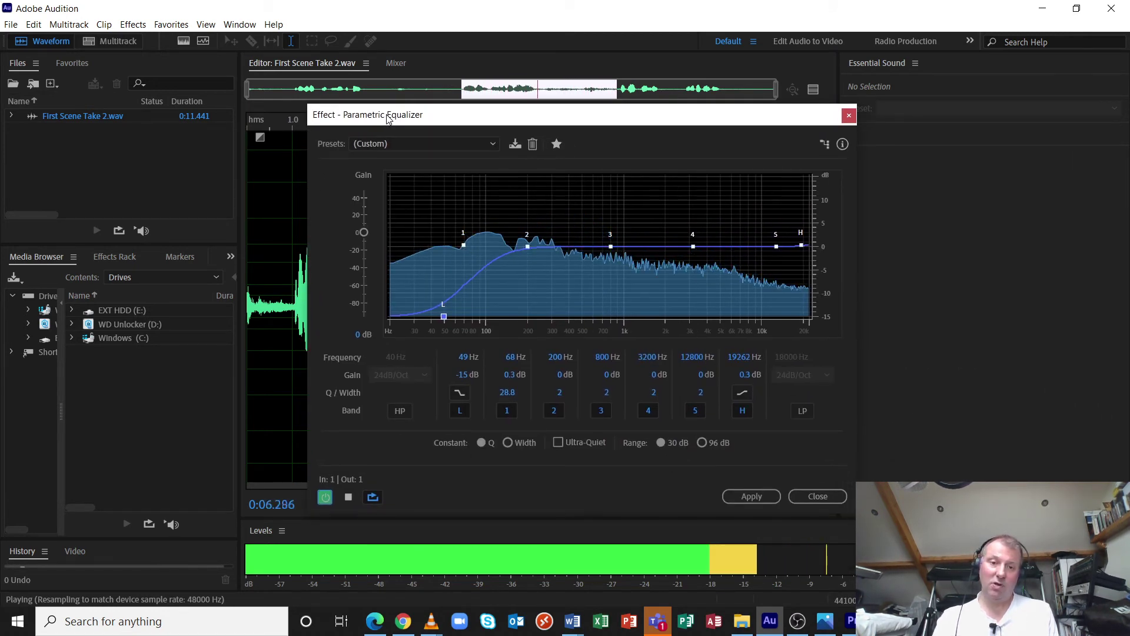
# Step: Set the low shelf to about 88 Hz at -14.8 dB and preview the selection
pyautogui.press('space')
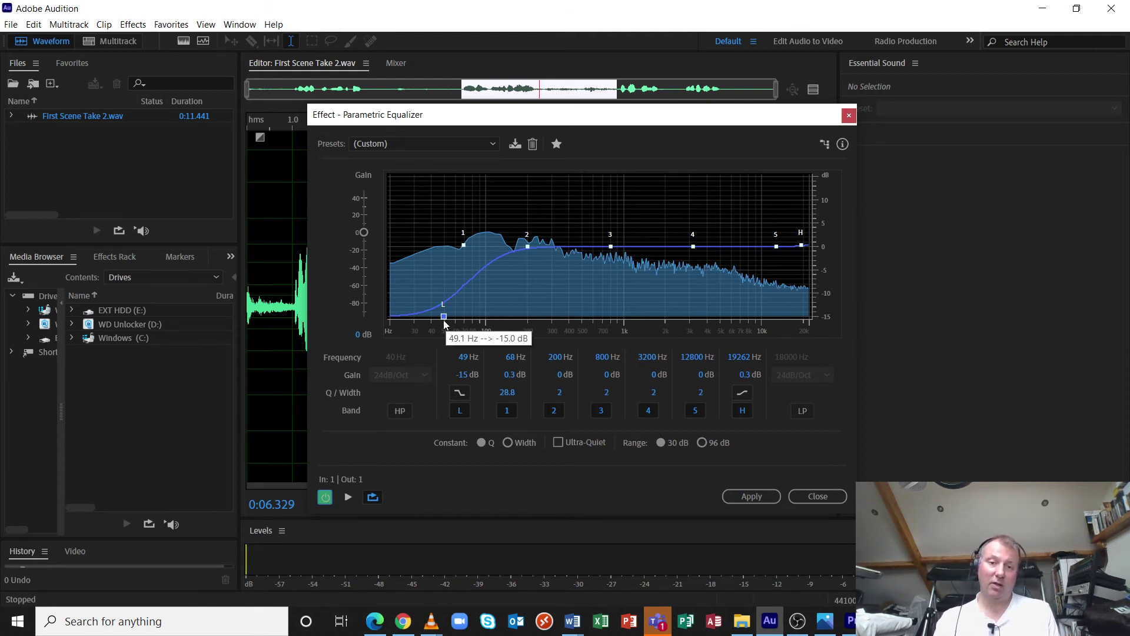
pyautogui.moveTo(444, 318); pyautogui.dragTo(442, 319)
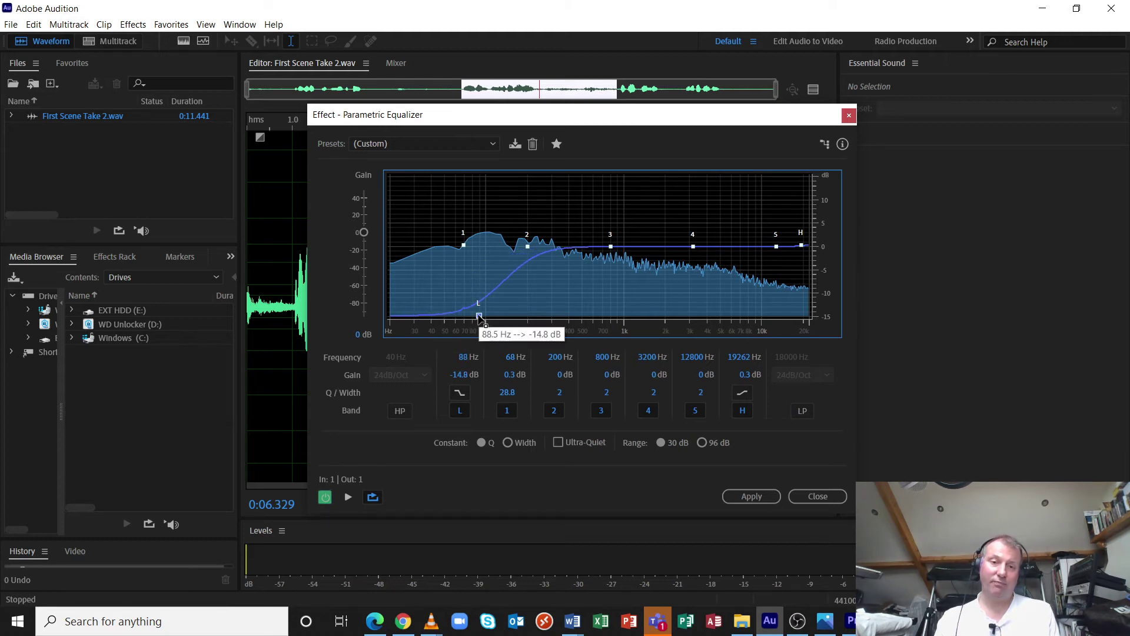
pyautogui.press('space')
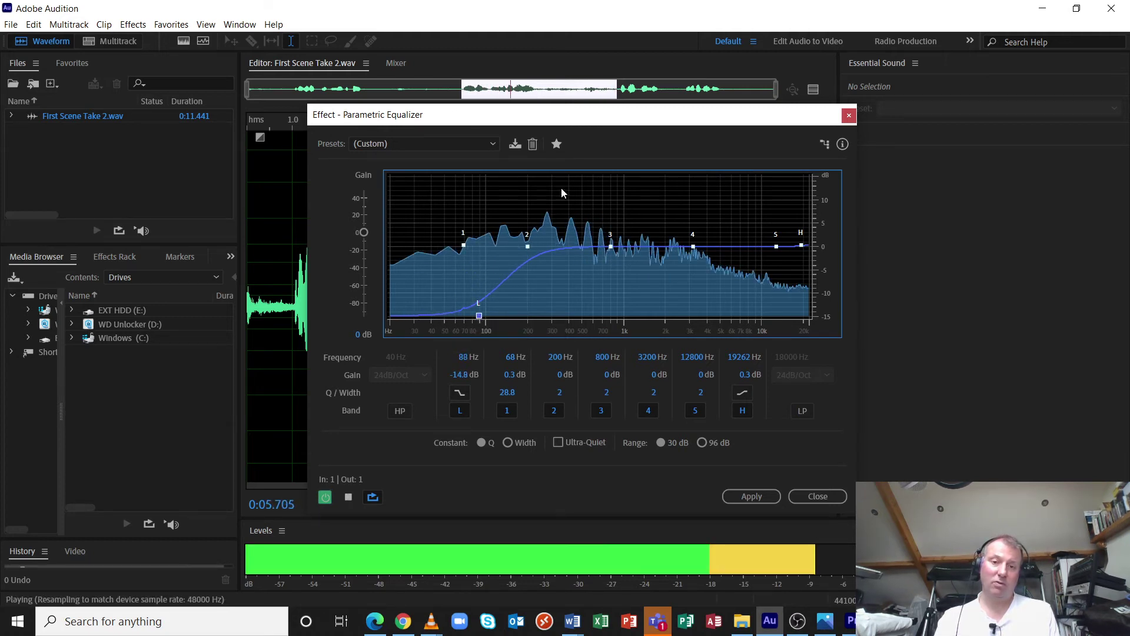
# Step: Move band 1 to about 234 Hz with a 2.7 dB boost and widen it to a Q of 1.3 during preview
pyautogui.moveTo(464, 246)
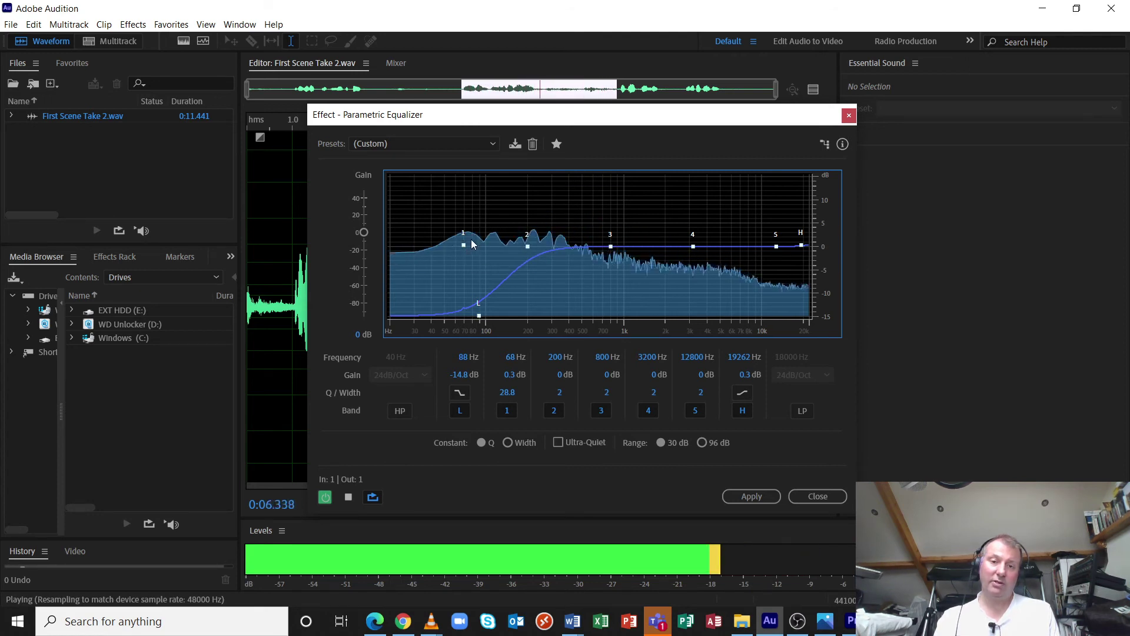
pyautogui.moveTo(472, 244); pyautogui.dragTo(536, 220)
pyautogui.moveTo(507, 394); pyautogui.dragTo(481, 514)
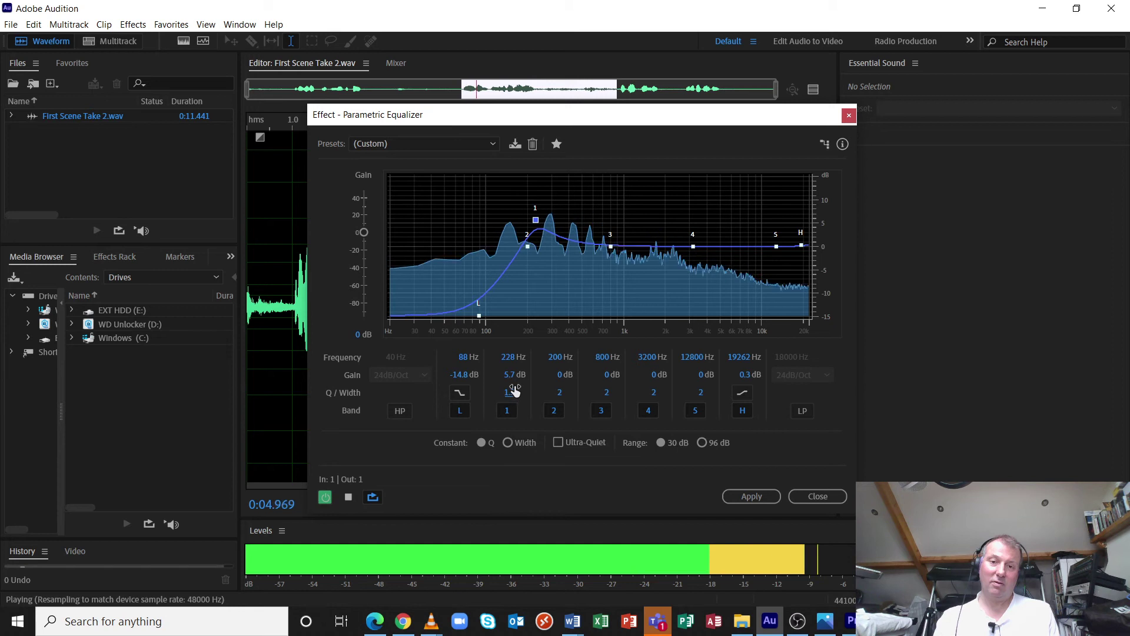
pyautogui.moveTo(535, 220); pyautogui.dragTo(538, 236)
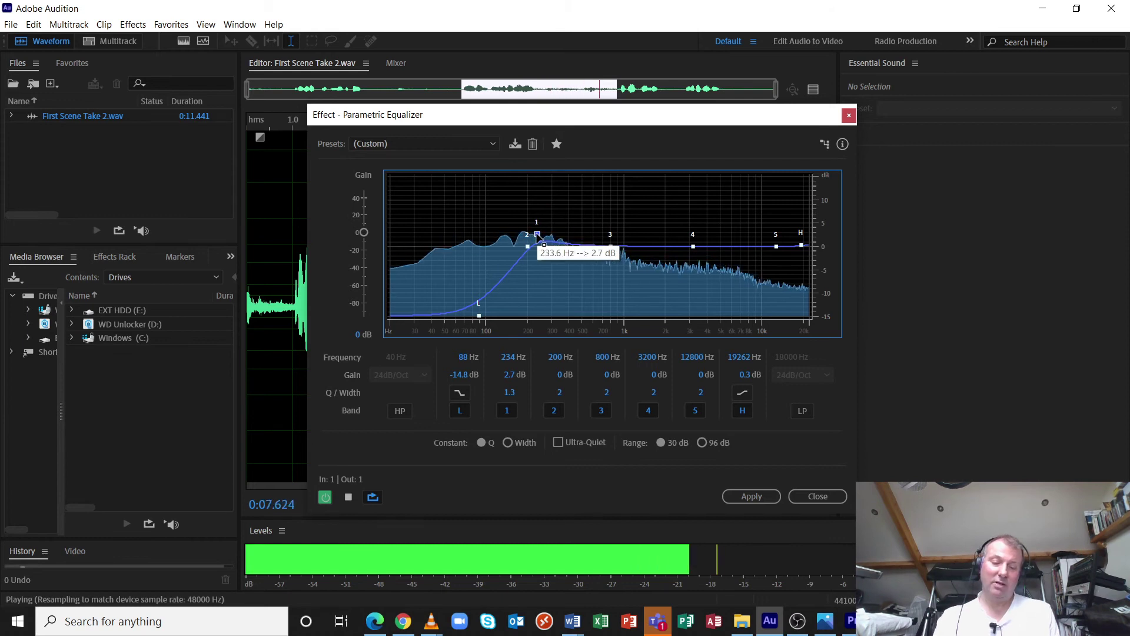
pyautogui.press('space')
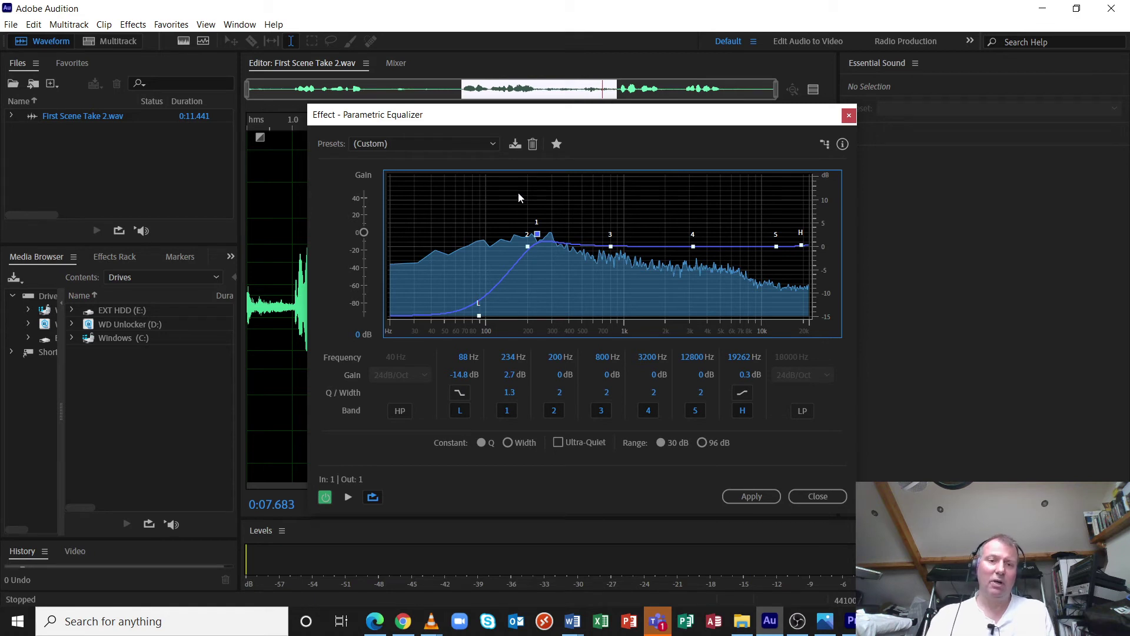
# Step: Select the quiet background noise from about 2.6 to 4.6 s in the waveform and preview it through the equalizer
pyautogui.moveTo(491, 116); pyautogui.dragTo(726, 150)
pyautogui.click(374, 272)
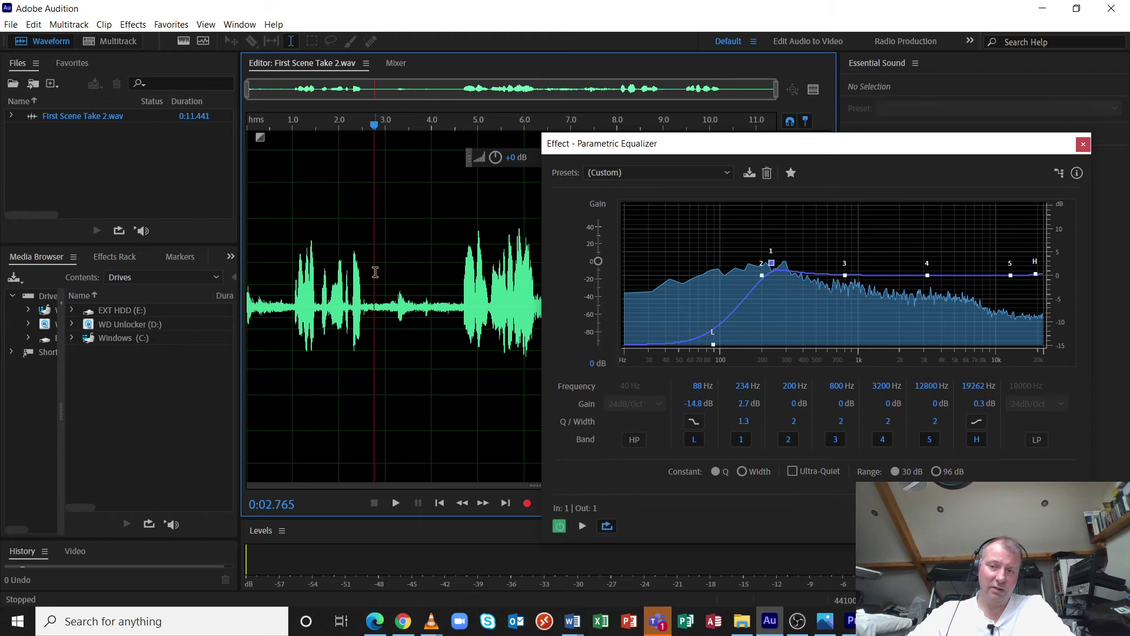
pyautogui.moveTo(678, 149); pyautogui.dragTo(378, 361)
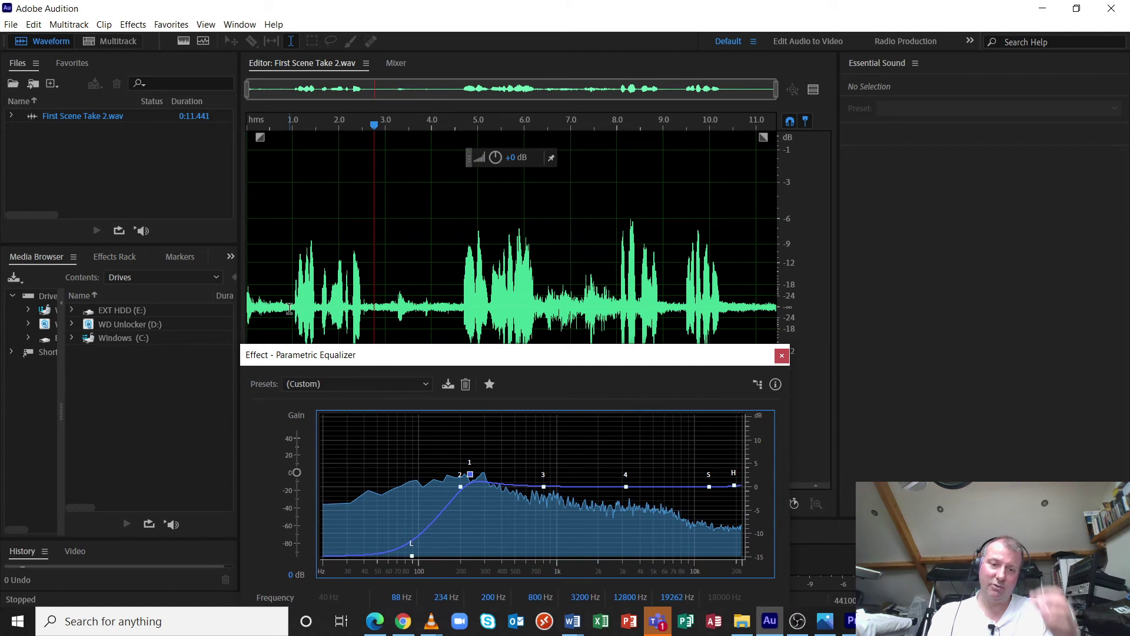
pyautogui.moveTo(369, 305); pyautogui.dragTo(462, 316)
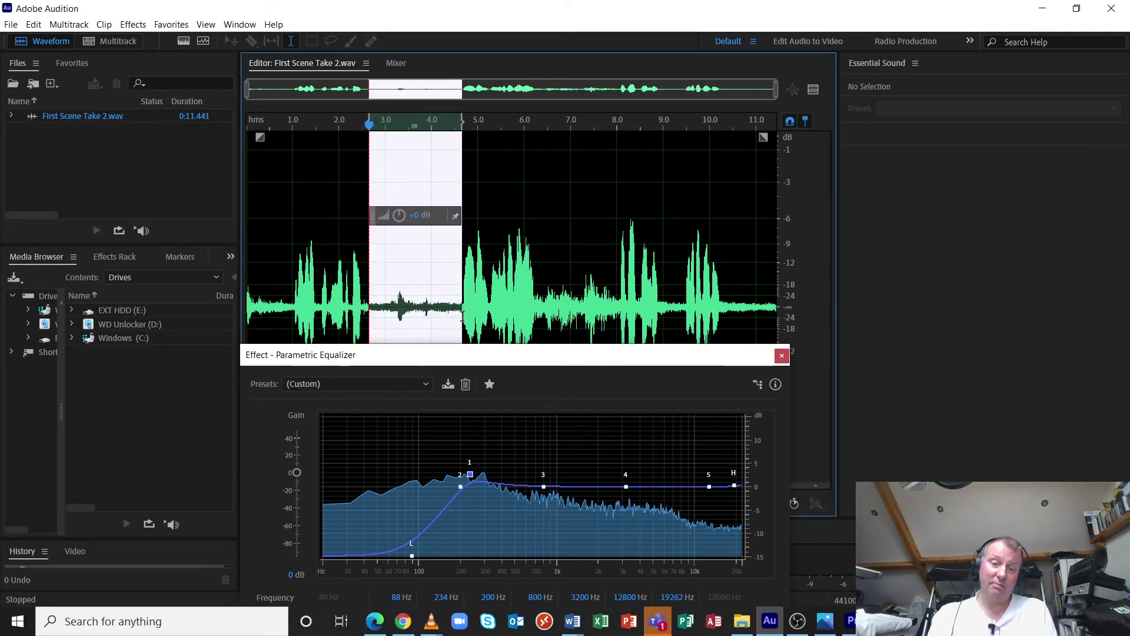
pyautogui.press('space')
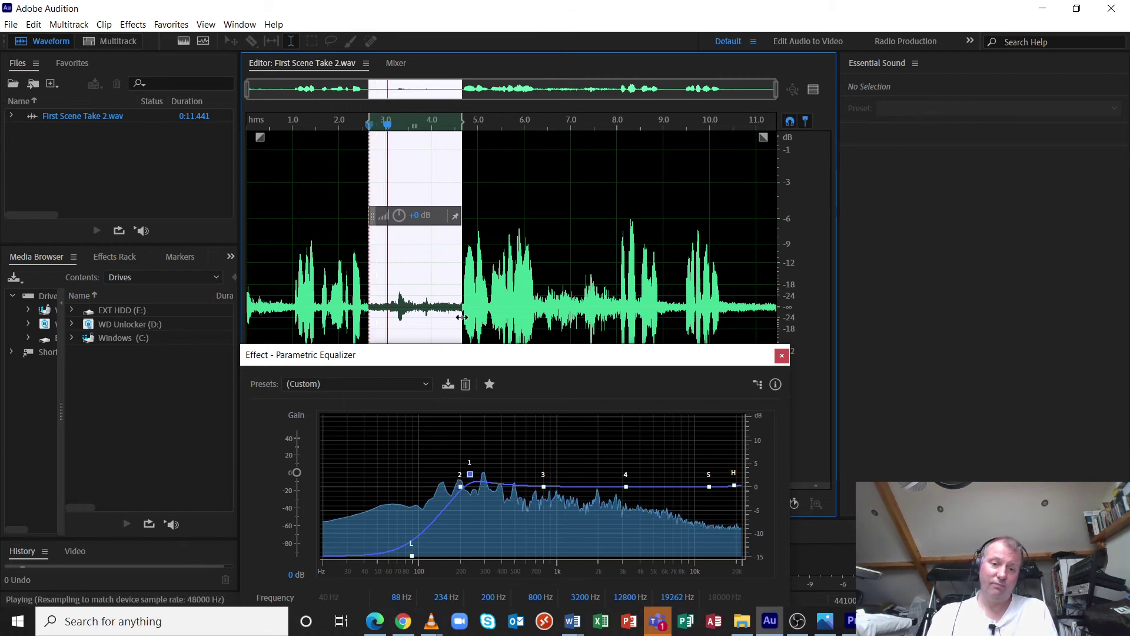
# Step: Locate the noise peak with a 15 dB band 2 boost at about 299 Hz and Q 27.2, and cut that band to -15 dB
pyautogui.moveTo(491, 358); pyautogui.dragTo(492, 151)
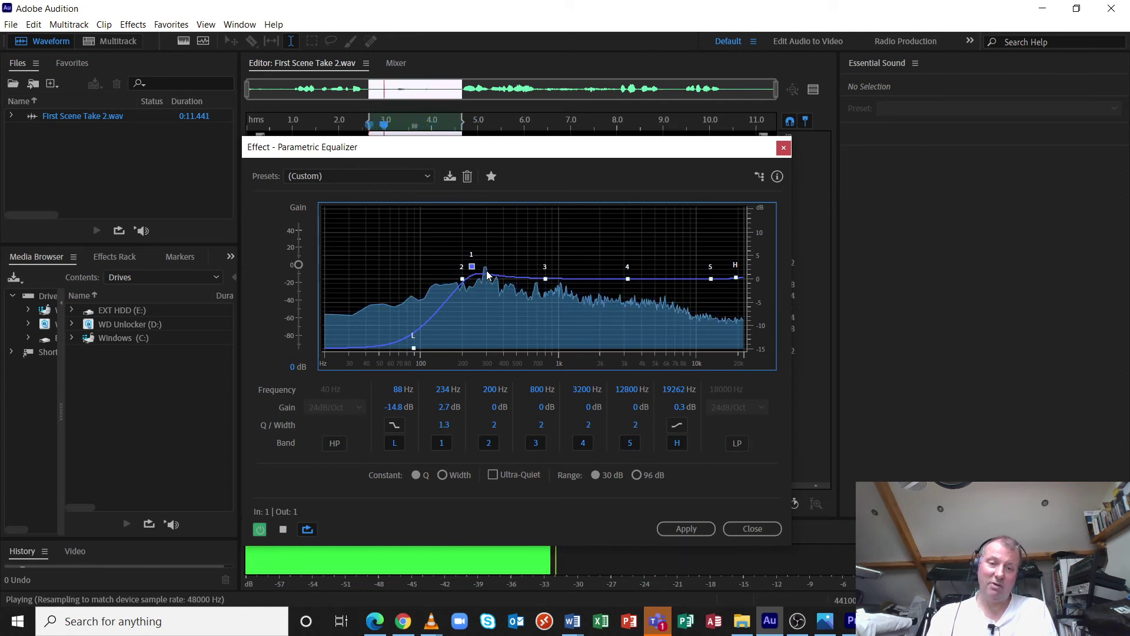
pyautogui.moveTo(472, 267)
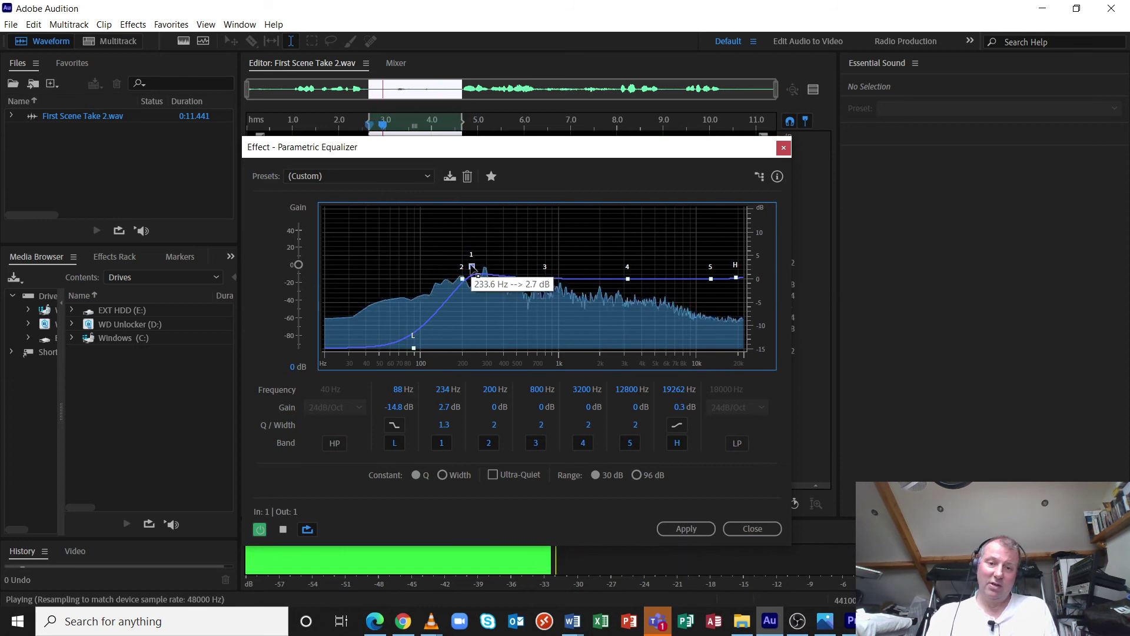
pyautogui.moveTo(469, 284)
pyautogui.mouseDown()
pyautogui.moveTo(504, 272)
pyautogui.moveTo(487, 273)
pyautogui.mouseUp()
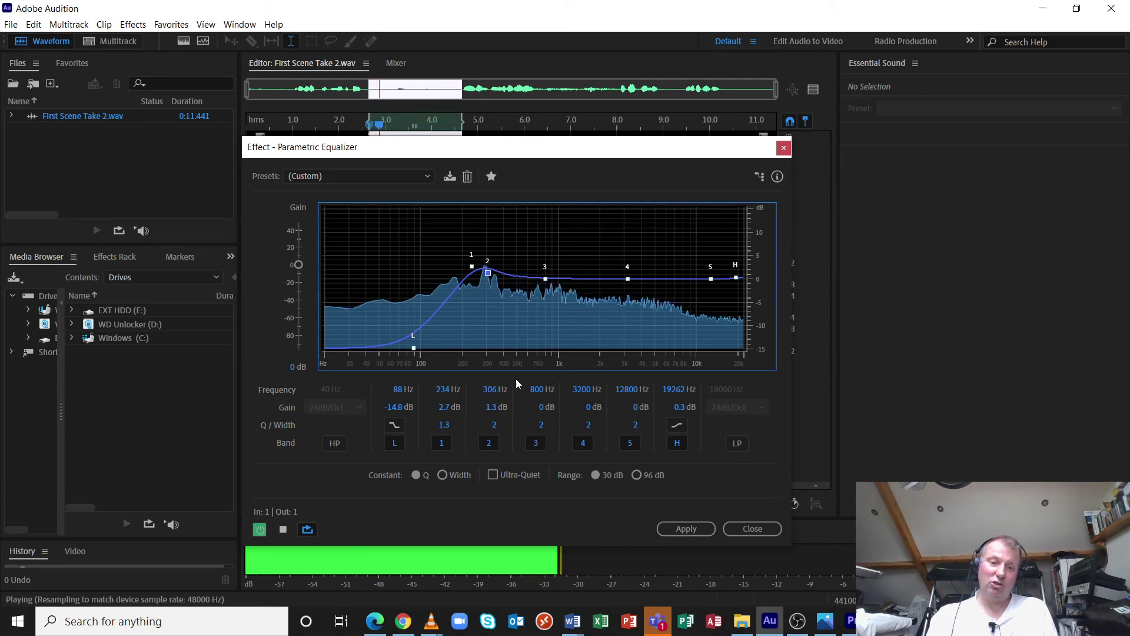
pyautogui.click(493, 426)
pyautogui.moveTo(494, 428); pyautogui.dragTo(492, 210)
pyautogui.moveTo(489, 208); pyautogui.dragTo(486, 210)
pyautogui.moveTo(486, 210)
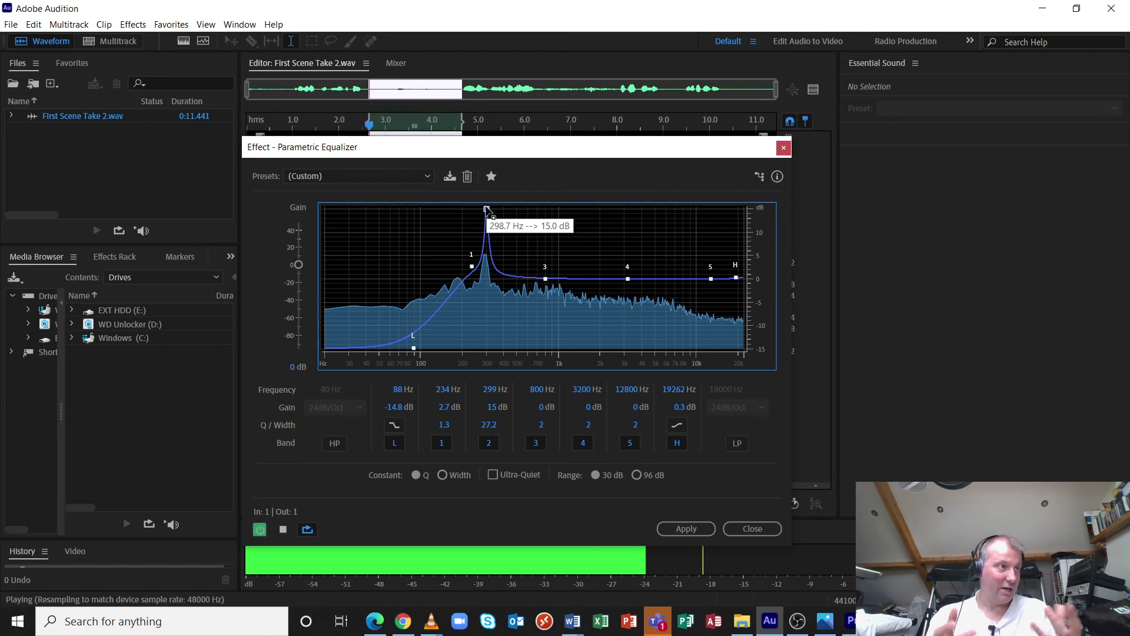
pyautogui.moveTo(486, 210); pyautogui.dragTo(487, 351)
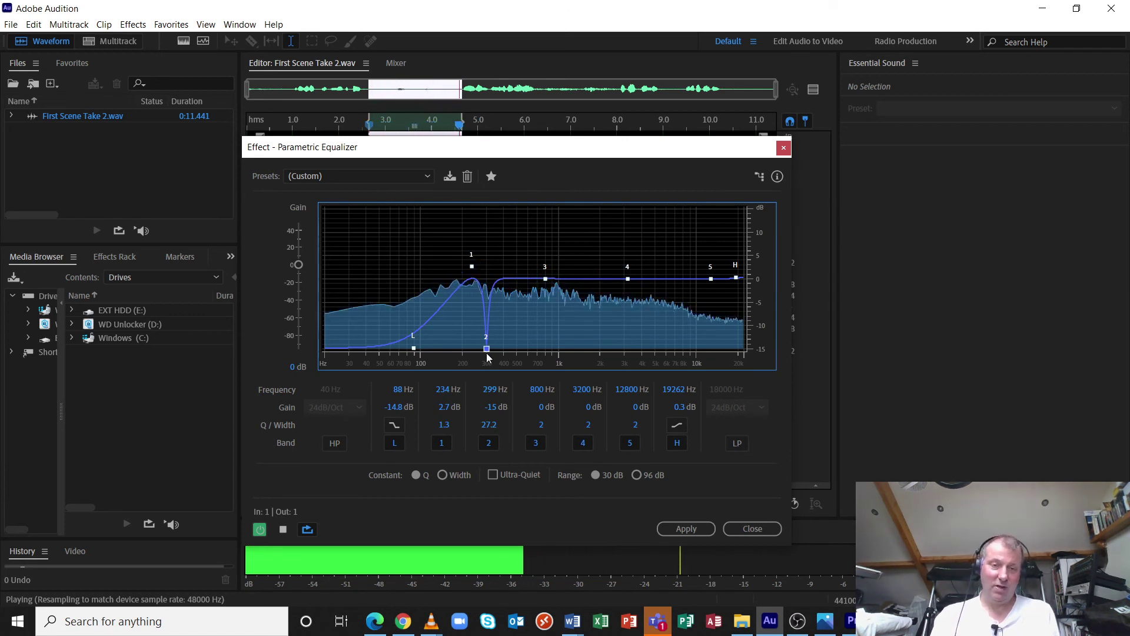
# Step: Clear the selection at about 1 s and listen to the full recording through the equalizer while watching its spectrum
pyautogui.moveTo(457, 147); pyautogui.dragTo(864, 182)
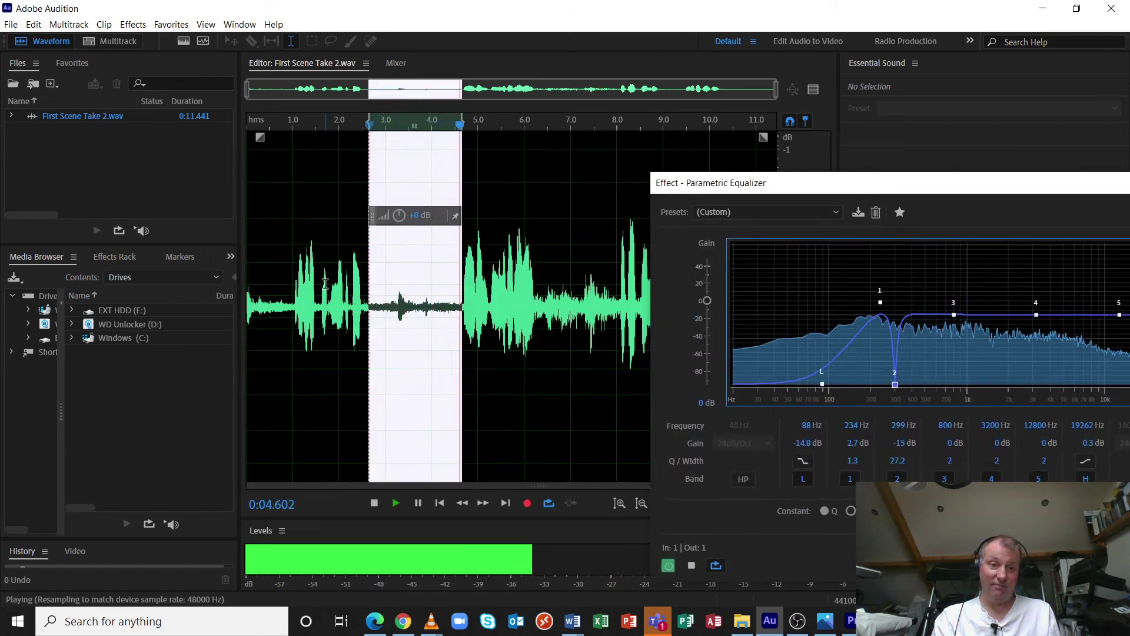
pyautogui.click(290, 302)
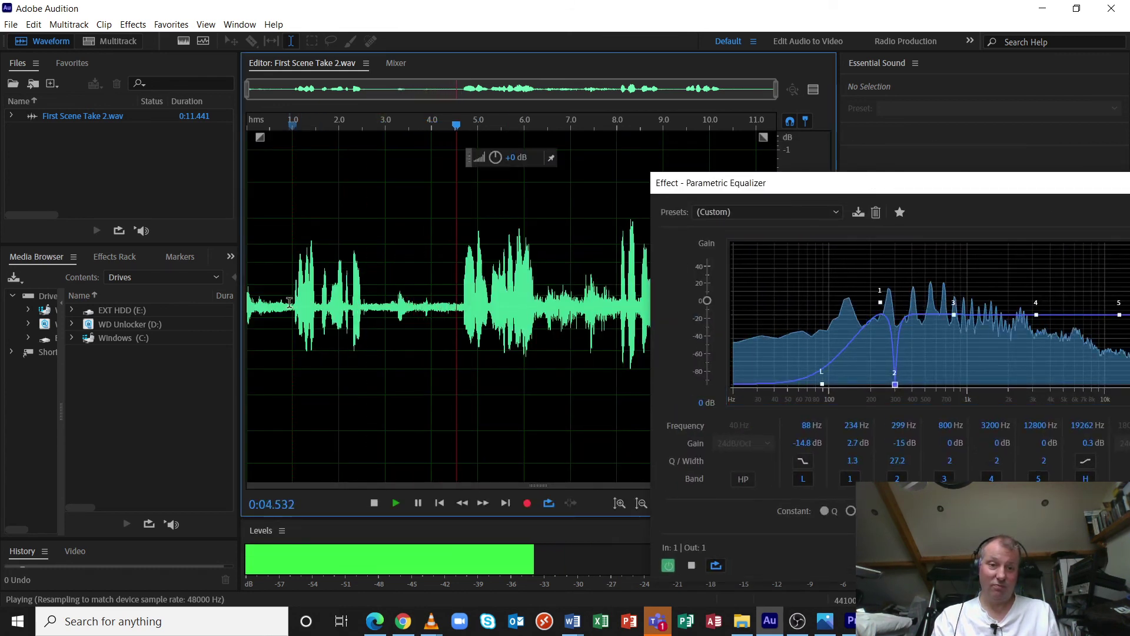
pyautogui.moveTo(797, 187); pyautogui.dragTo(455, 149)
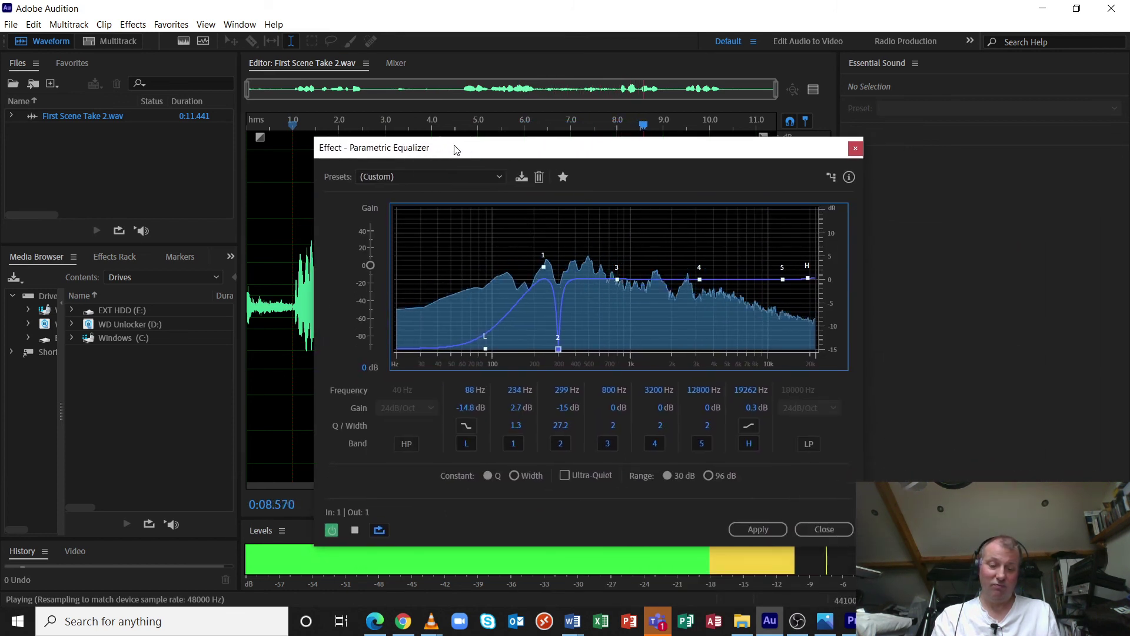
# Step: Compare the recording with the equalizer bypassed and enabled during preview, leaving the effect switched on
pyautogui.press('space')
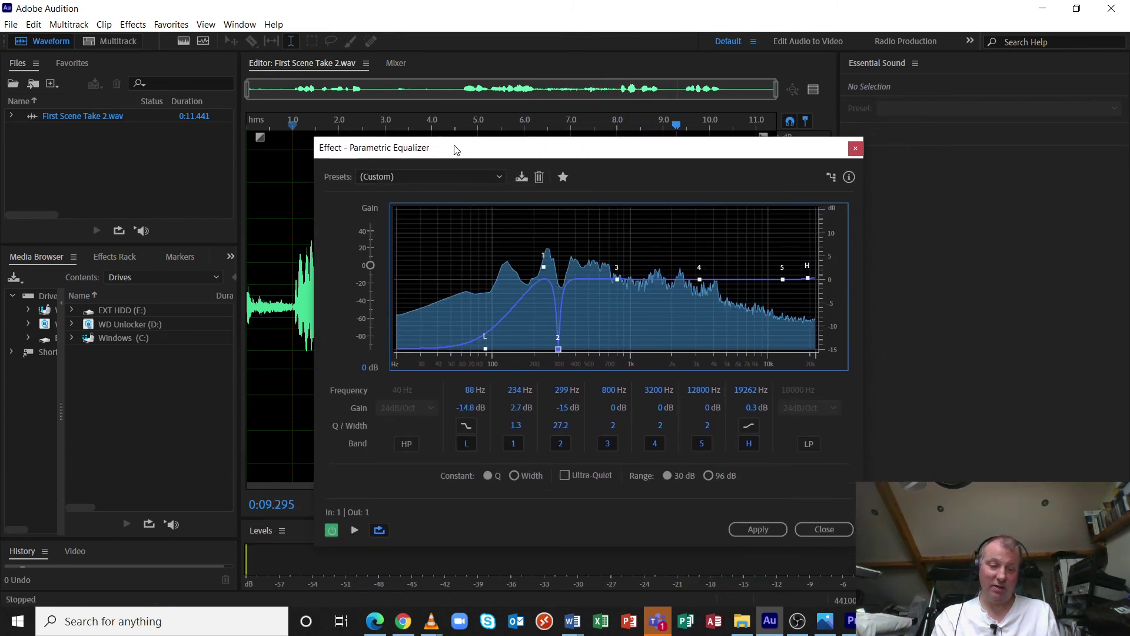
pyautogui.press('space')
pyautogui.click(334, 531)
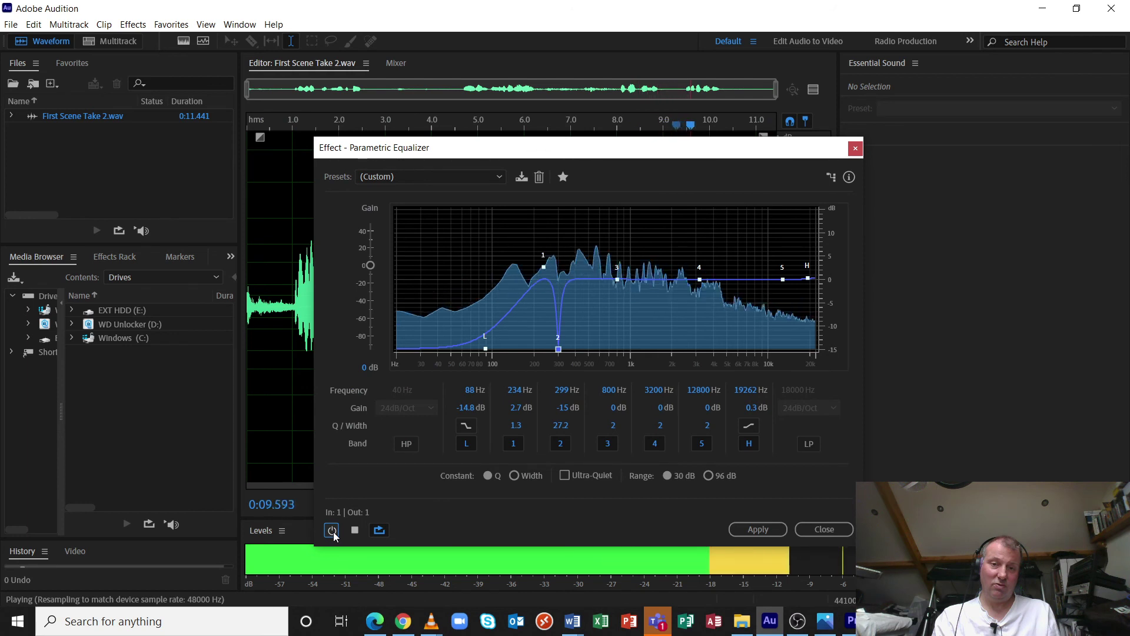
pyautogui.click(332, 530)
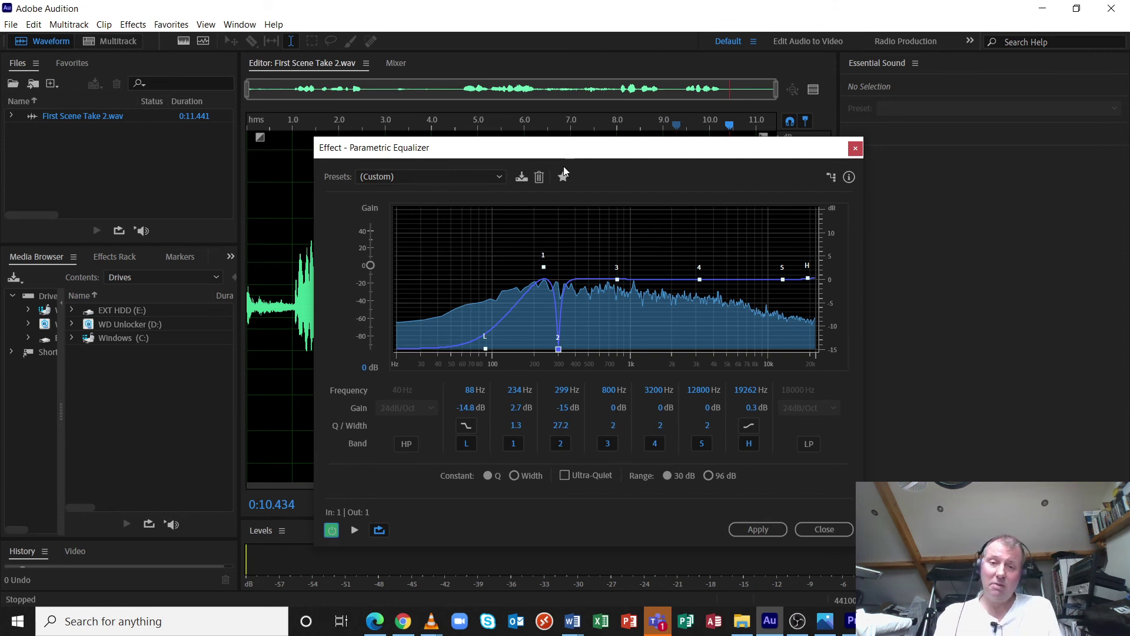
# Step: Move the Parametric Equalizer window aside to reveal the waveform and apply the effect to the entire recording
pyautogui.moveTo(534, 147); pyautogui.dragTo(496, 84)
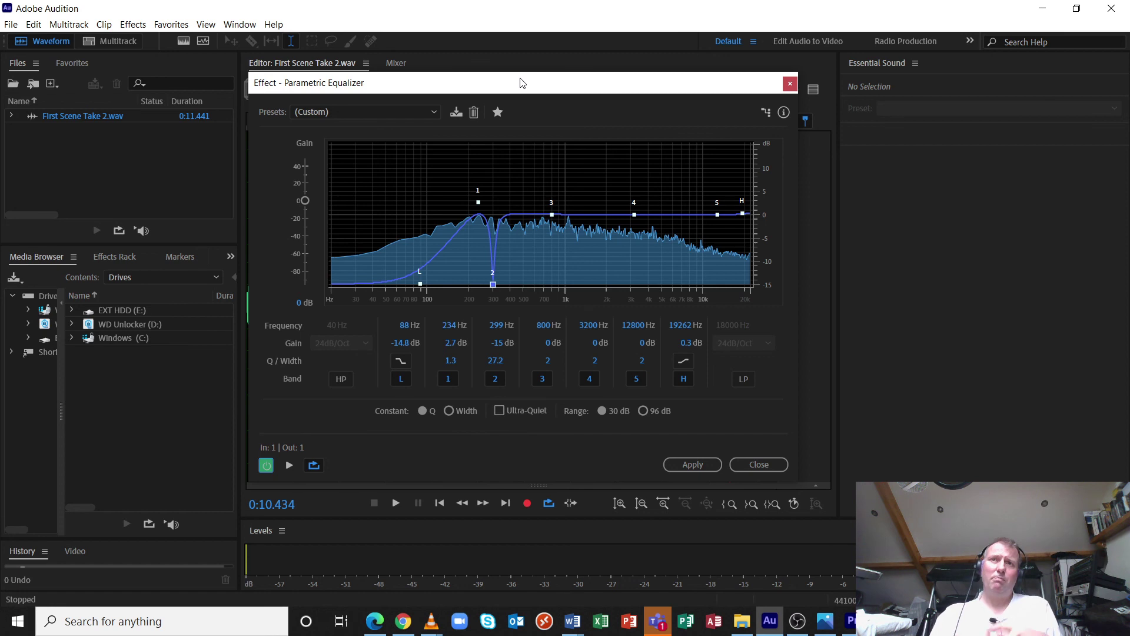
pyautogui.moveTo(516, 89); pyautogui.dragTo(855, 87)
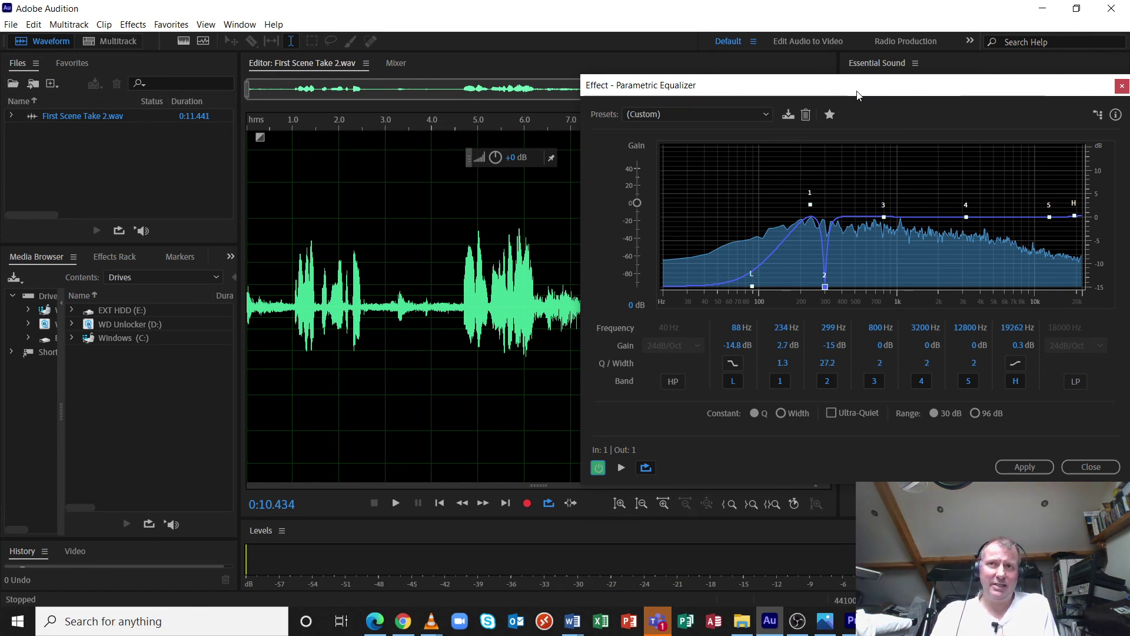
pyautogui.moveTo(864, 94); pyautogui.dragTo(785, 98)
pyautogui.click(947, 474)
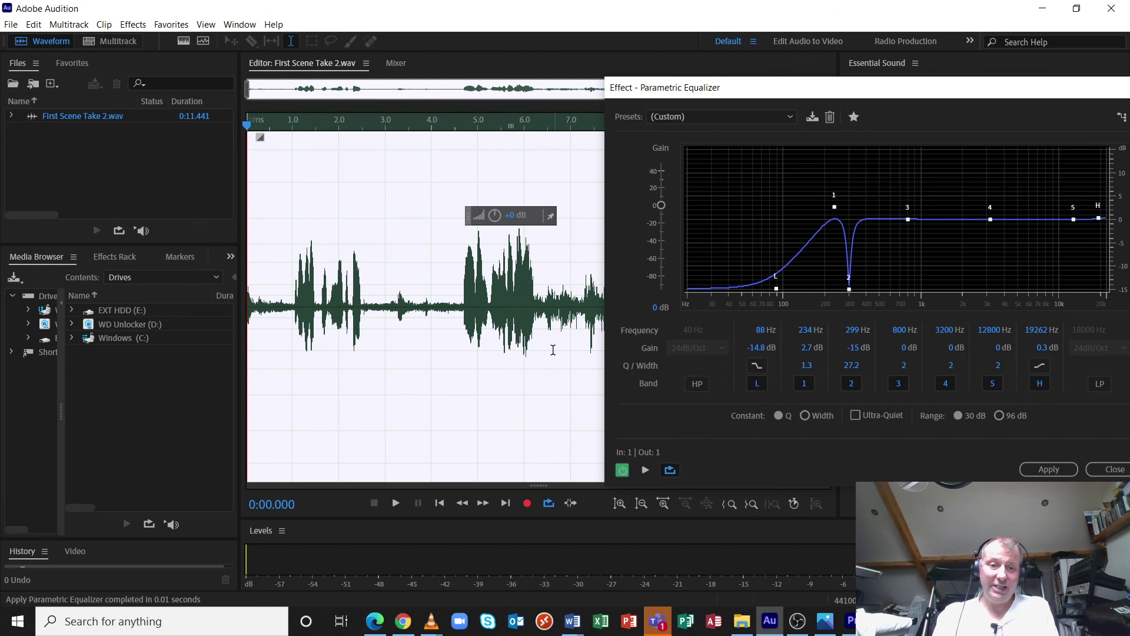
pyautogui.click(1048, 469)
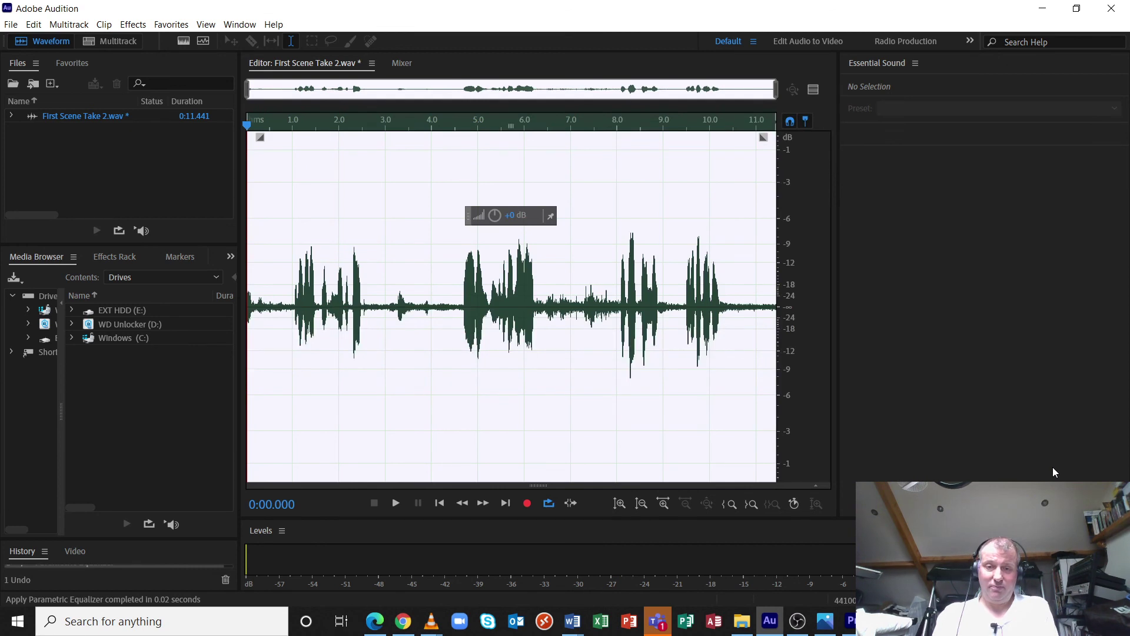